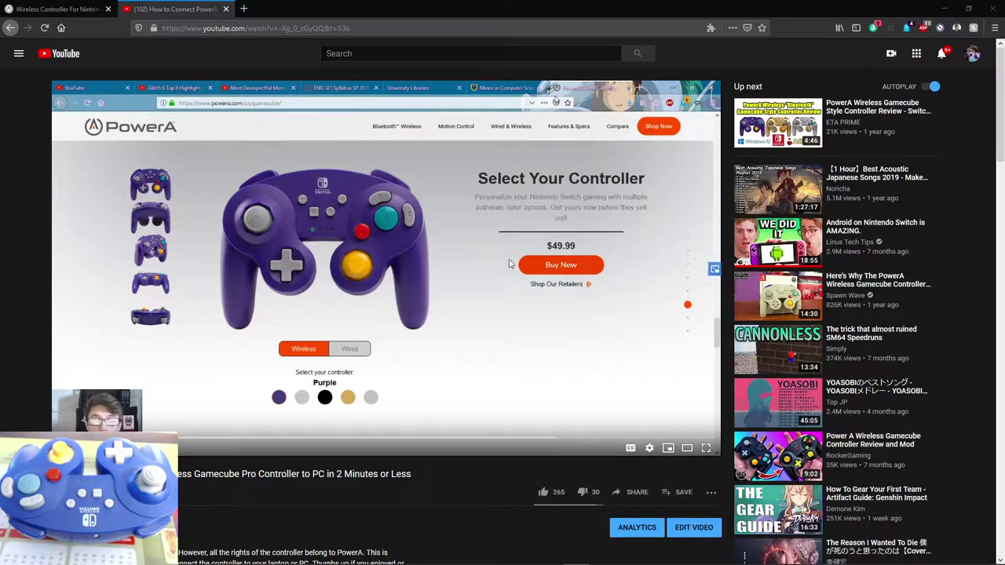
Examine the PowerA controller connection video's view count, description and viewer comments on YouTube
{"action": "scroll", "coordinate": [428, 218], "scroll_direction": "down", "scroll_amount": 1}
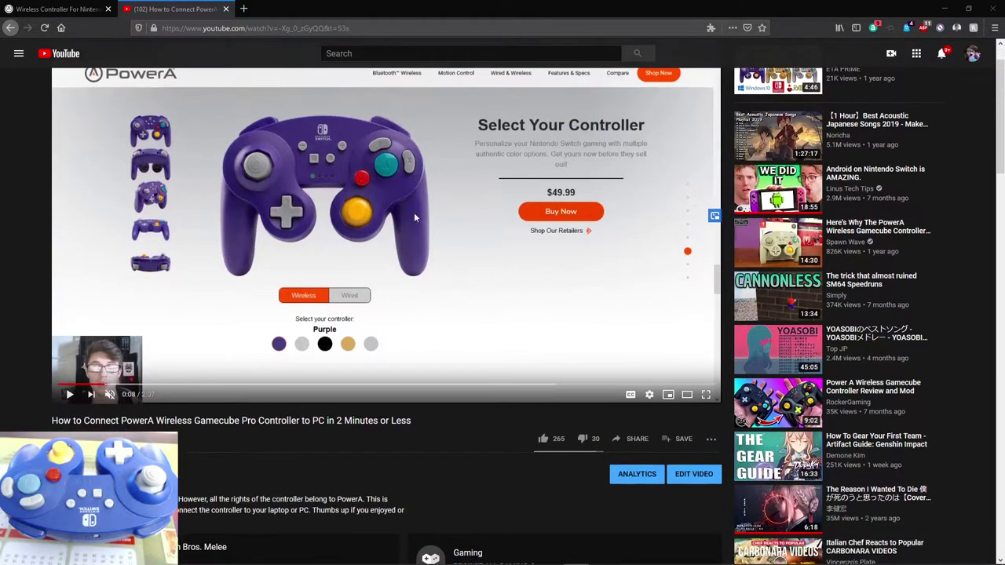
{"action": "scroll", "coordinate": [311, 292], "scroll_direction": "down", "scroll_amount": 2}
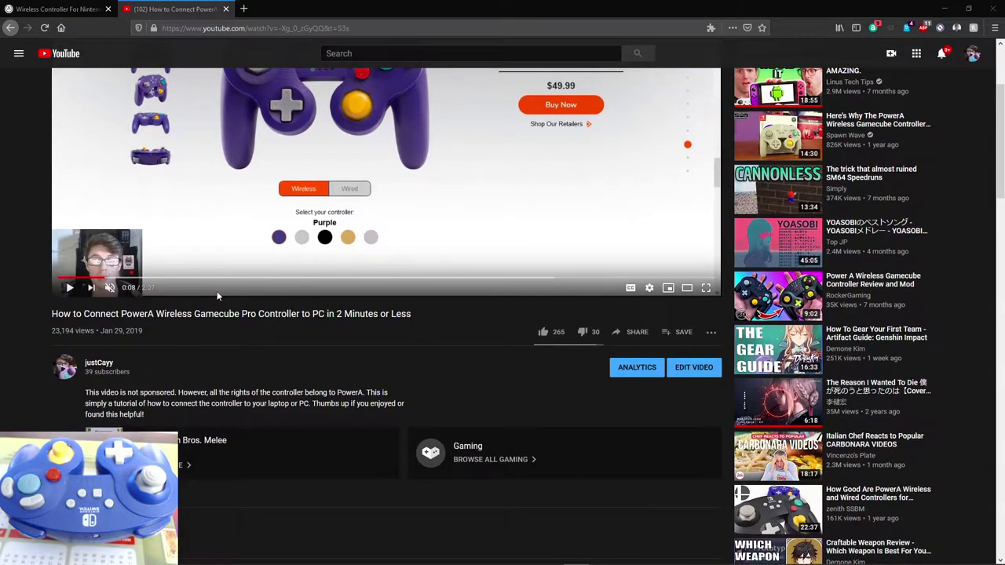
{"action": "left_click_drag", "start_coordinate": [143, 332], "coordinate": [118, 331]}
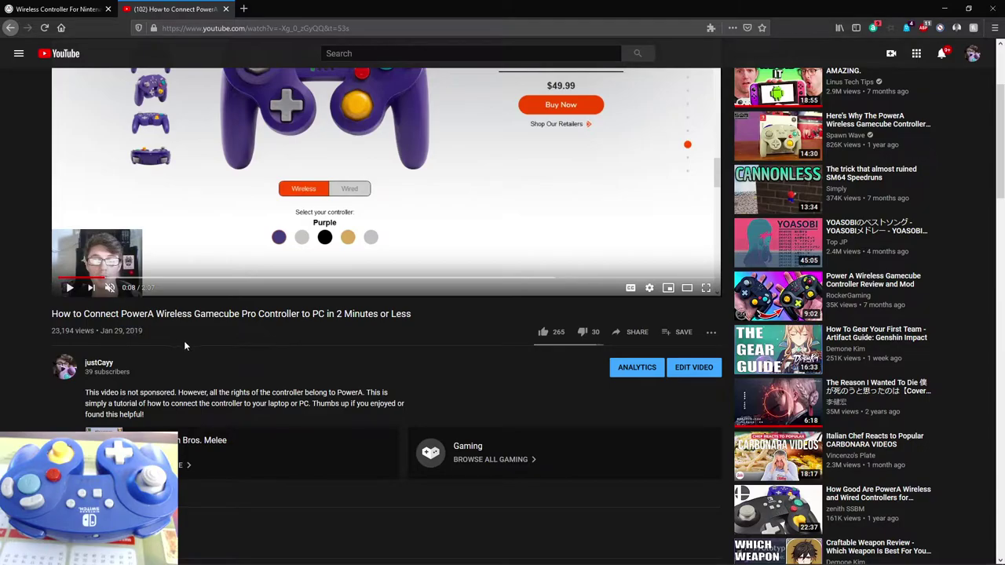
{"action": "scroll", "coordinate": [186, 339], "scroll_direction": "down", "scroll_amount": 5}
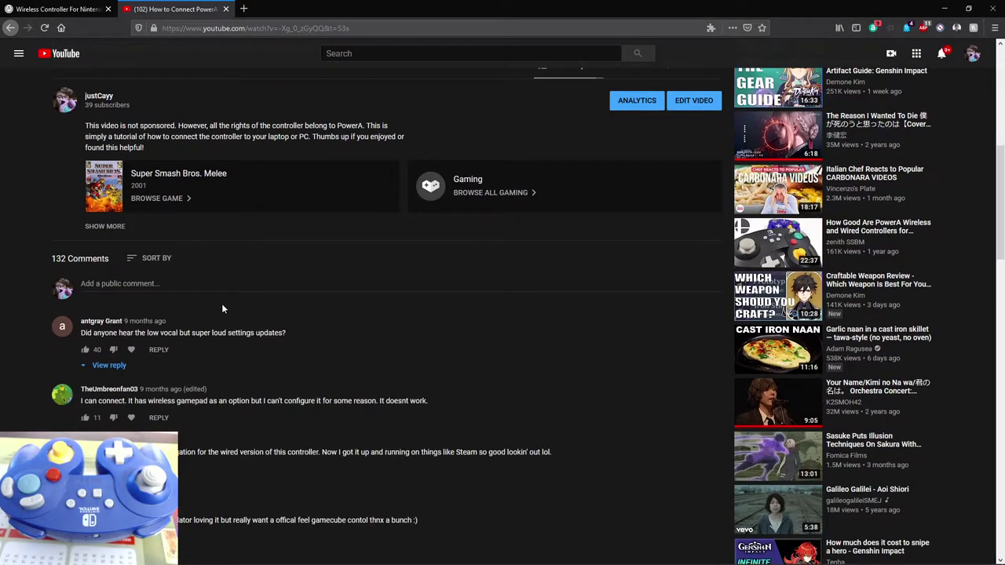
{"action": "scroll", "coordinate": [222, 309], "scroll_direction": "down", "scroll_amount": 8}
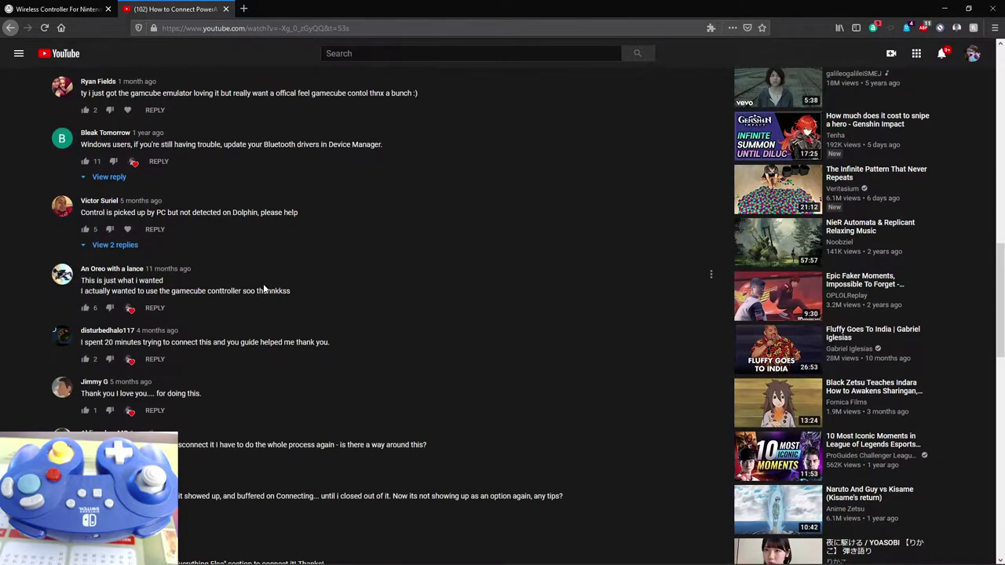
{"action": "scroll", "coordinate": [264, 289], "scroll_direction": "down", "scroll_amount": 10}
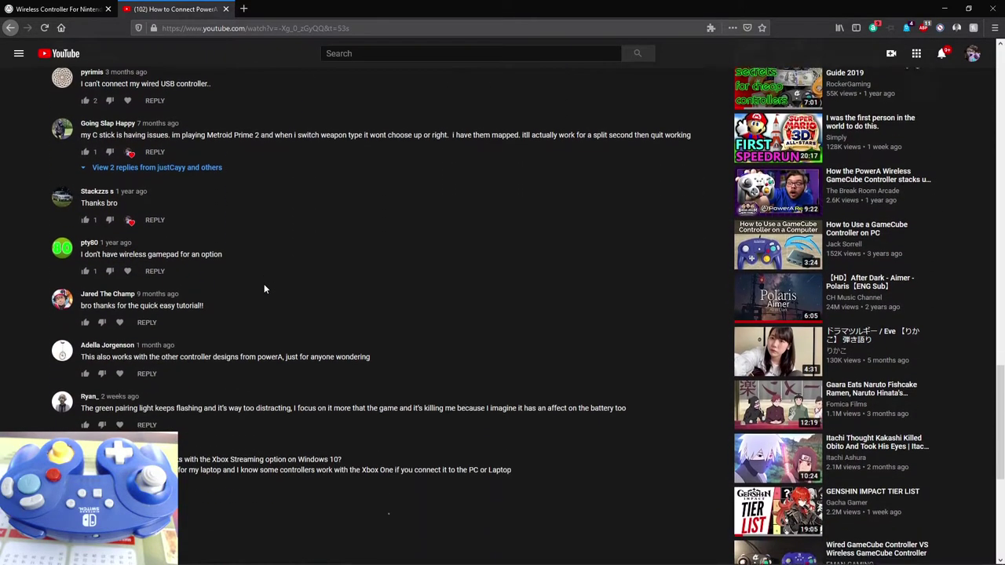
{"action": "scroll", "coordinate": [264, 289], "scroll_direction": "down", "scroll_amount": 3}
{"action": "scroll", "coordinate": [354, 310], "scroll_direction": "down", "scroll_amount": 5}
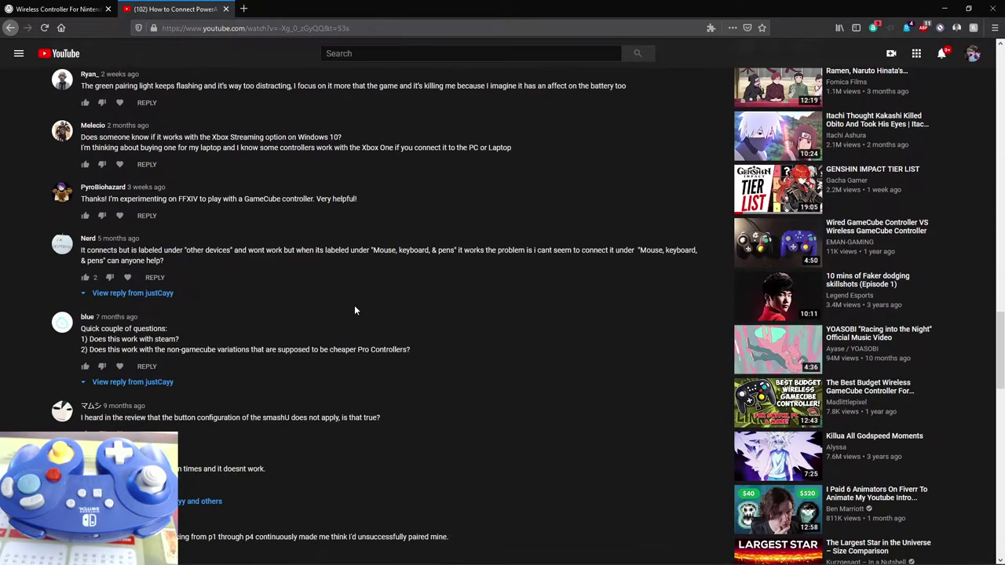
{"action": "scroll", "coordinate": [355, 305], "scroll_direction": "down", "scroll_amount": 3}
{"action": "scroll", "coordinate": [207, 255], "scroll_direction": "down", "scroll_amount": 3}
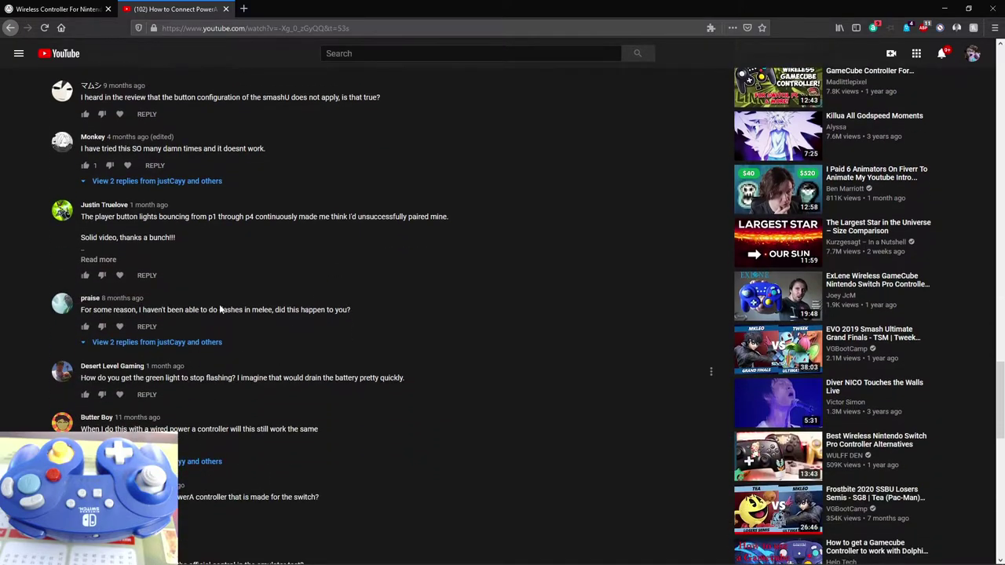
{"action": "scroll", "coordinate": [317, 256], "scroll_direction": "down", "scroll_amount": 5}
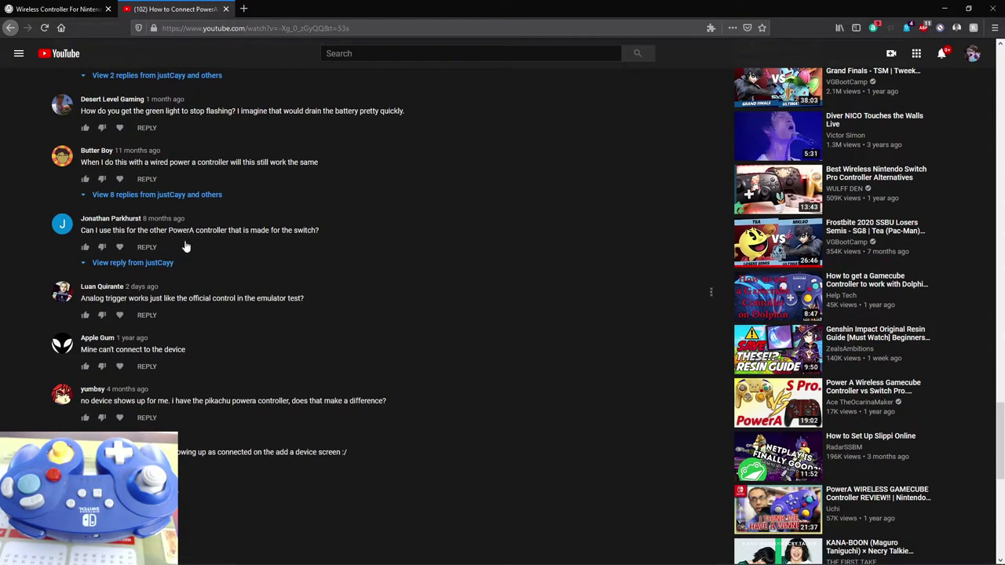
{"action": "scroll", "coordinate": [231, 233], "scroll_direction": "down", "scroll_amount": 5}
{"action": "scroll", "coordinate": [298, 336], "scroll_direction": "up", "scroll_amount": 20}
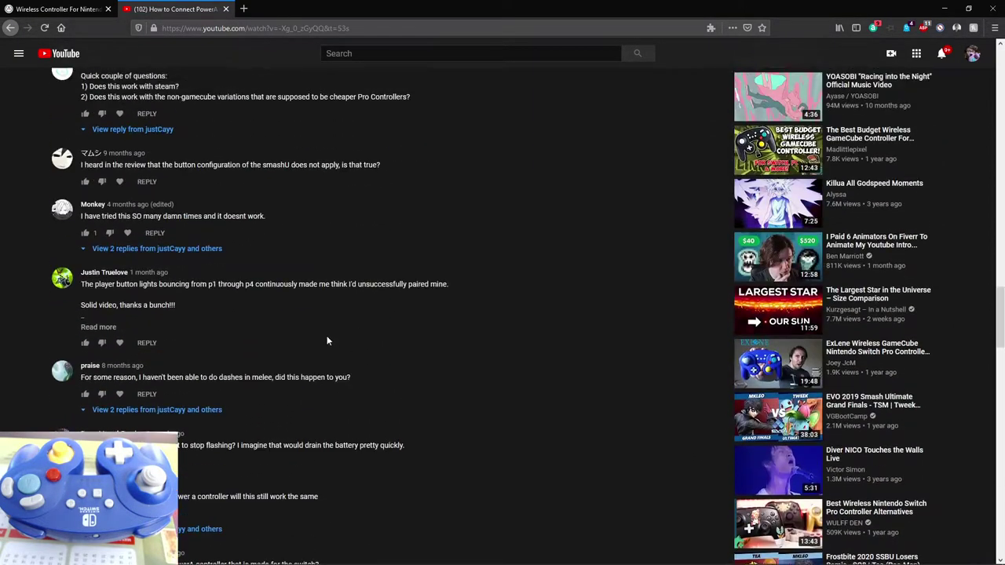
{"action": "scroll", "coordinate": [346, 343], "scroll_direction": "up", "scroll_amount": 10}
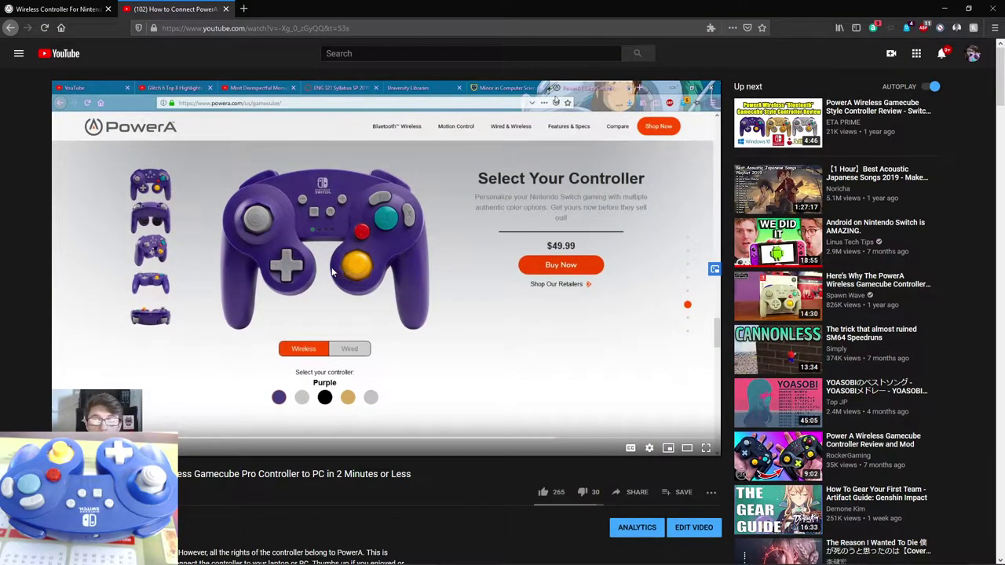
Review the purple GameCube-style wireless controller on the PowerA site, then return to the 3 Pack product page and look through it
{"action": "left_click", "coordinate": [59, 9]}
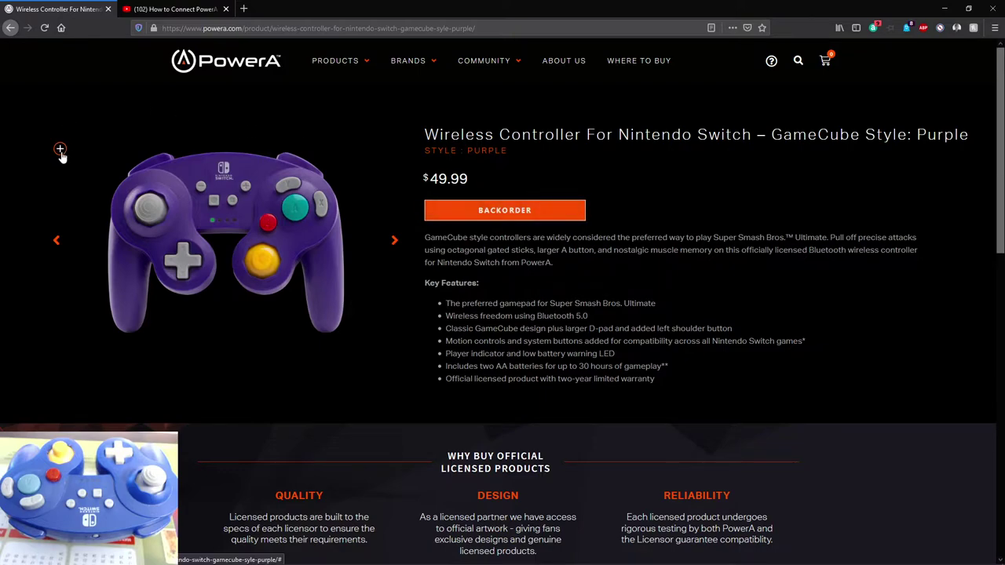
{"action": "left_click", "coordinate": [10, 28]}
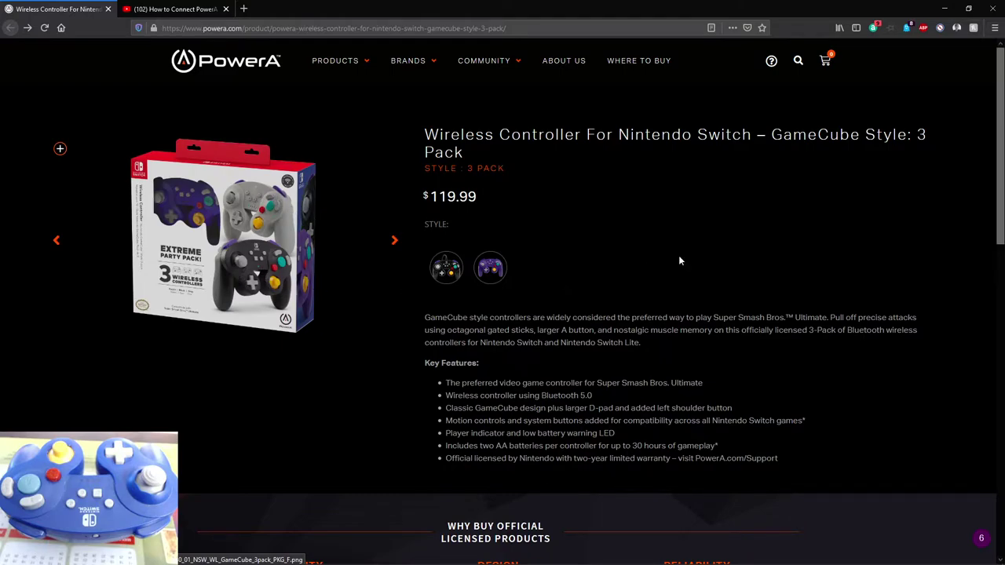
{"action": "scroll", "coordinate": [682, 260], "scroll_direction": "down", "scroll_amount": 7}
{"action": "scroll", "coordinate": [694, 261], "scroll_direction": "up", "scroll_amount": 8}
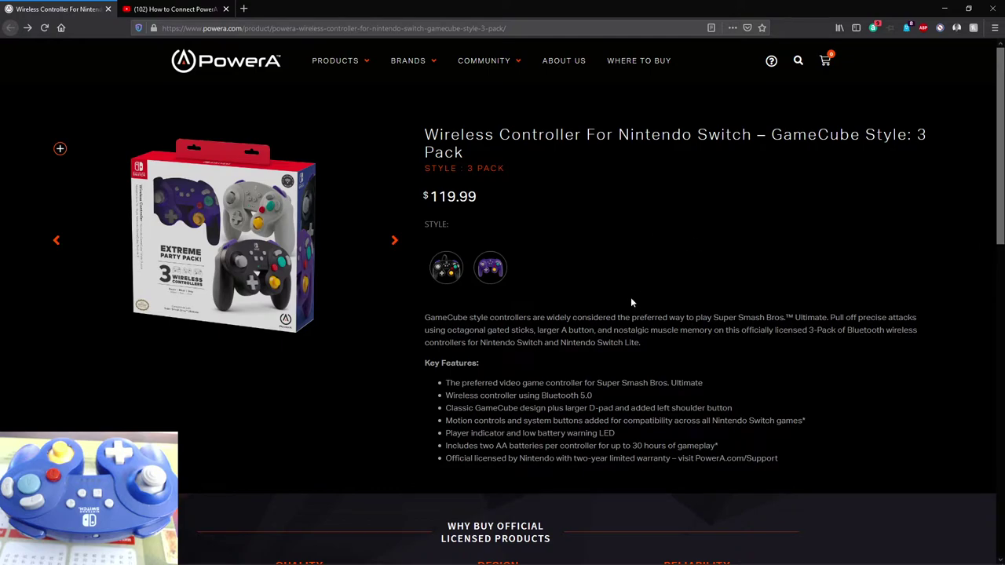
Switch to the Windows Bluetooth & other devices settings through the Bluetooth option for adding a device
{"action": "mouse_move", "coordinate": [840, 557]}
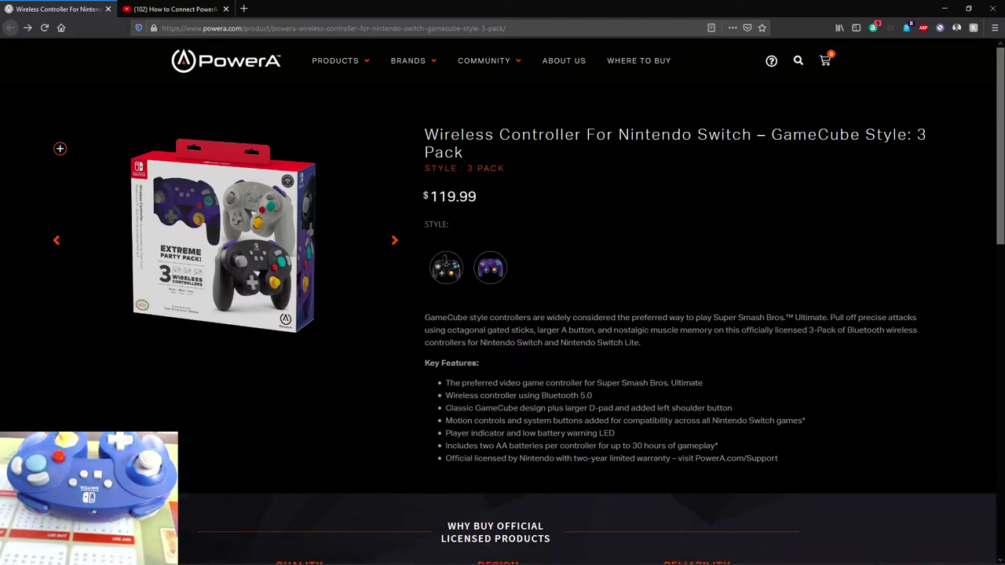
{"action": "left_click", "coordinate": [893, 554]}
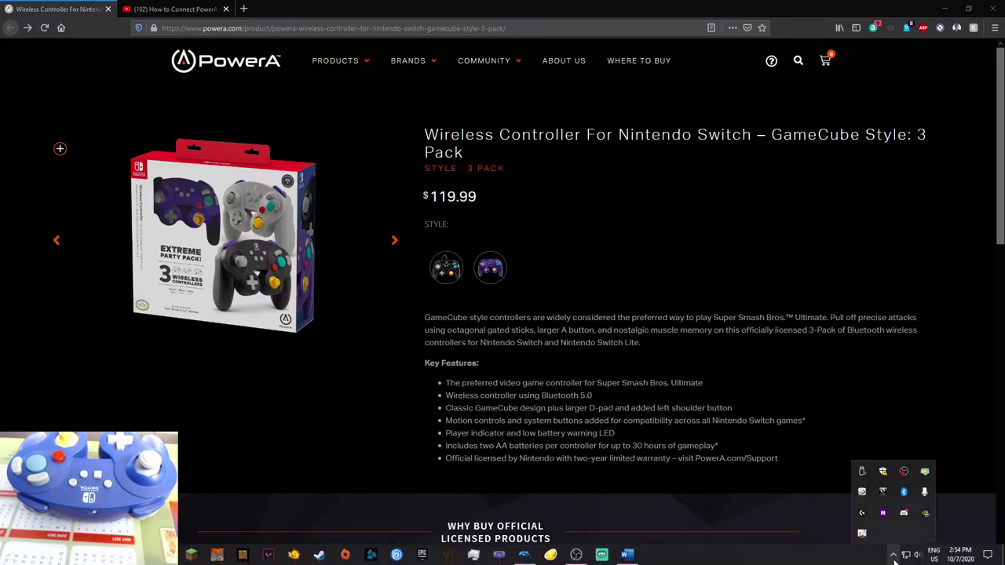
{"action": "right_click", "coordinate": [903, 493]}
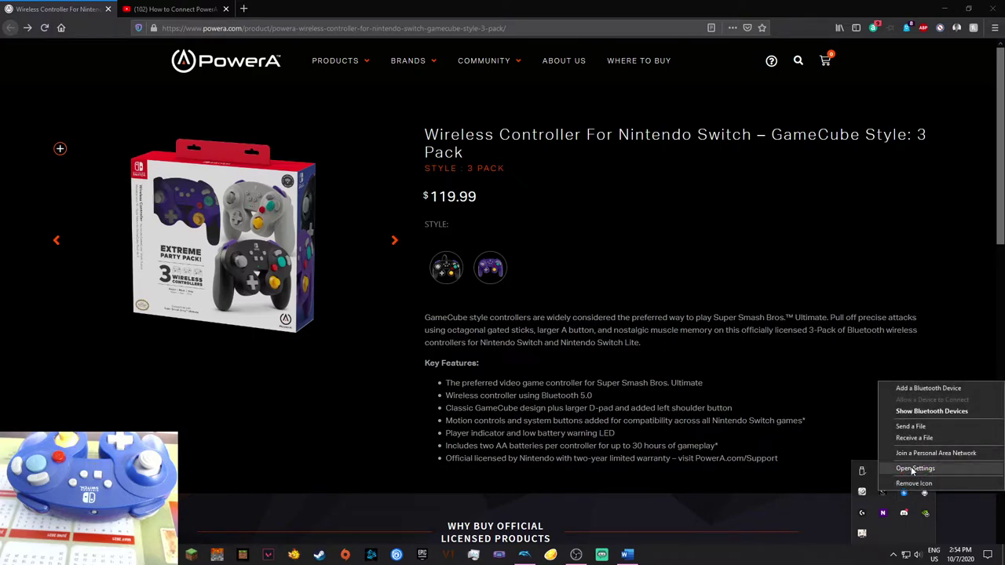
{"action": "left_click", "coordinate": [913, 388]}
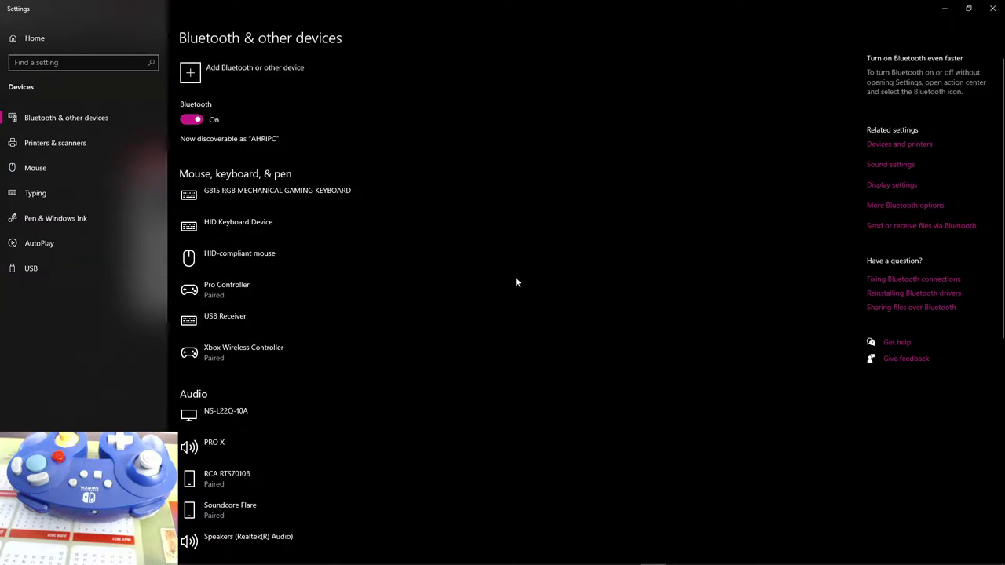
Add a new Bluetooth device, pair the Lic Pro Controller and finish the setup dialog
{"action": "left_click", "coordinate": [273, 78]}
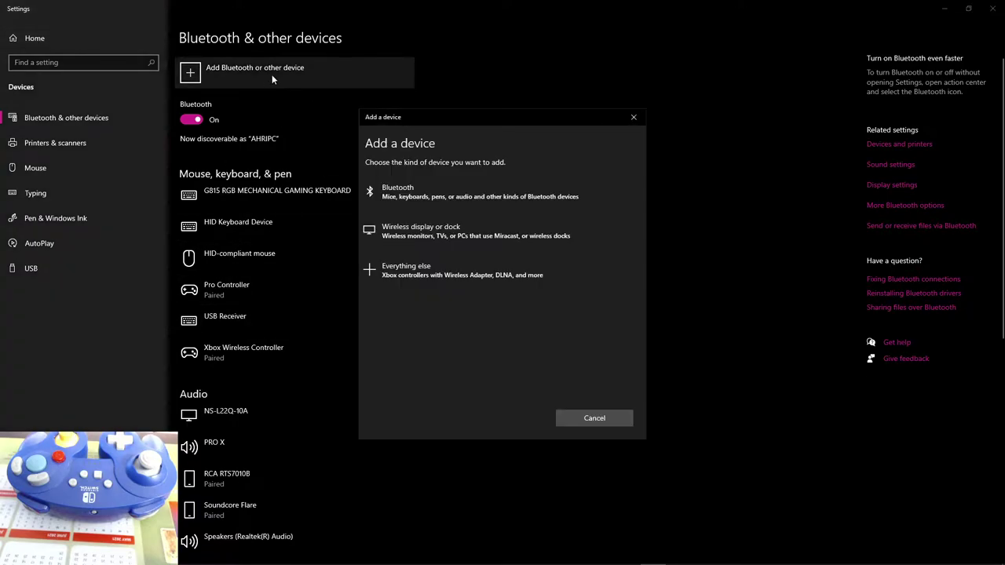
{"action": "left_click", "coordinate": [460, 196]}
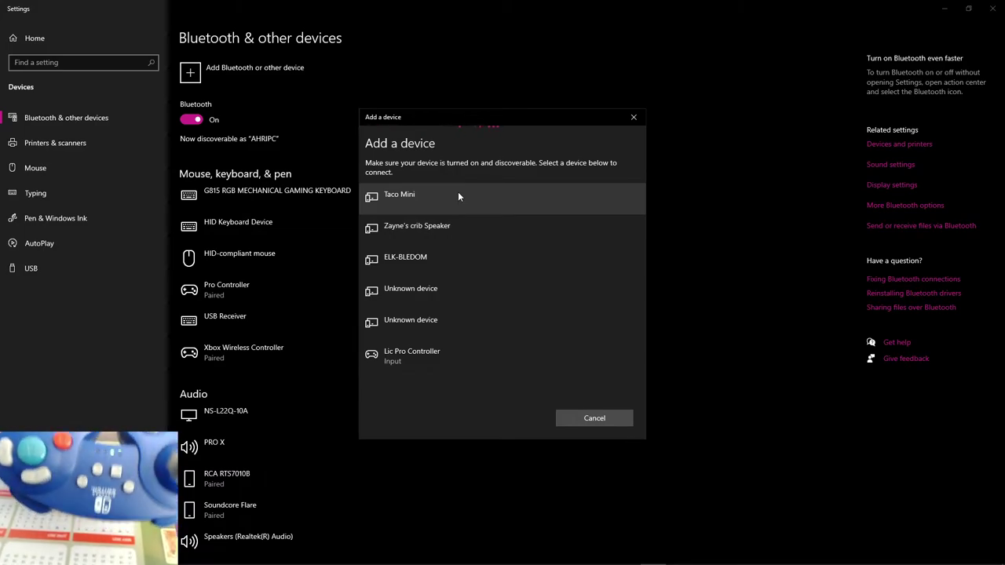
{"action": "left_click", "coordinate": [468, 358]}
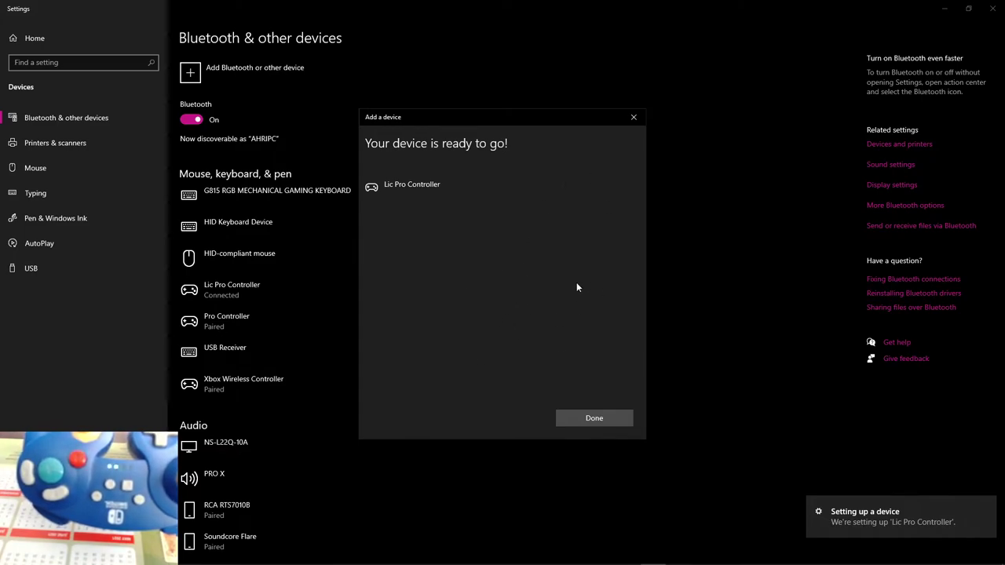
{"action": "left_click", "coordinate": [599, 419]}
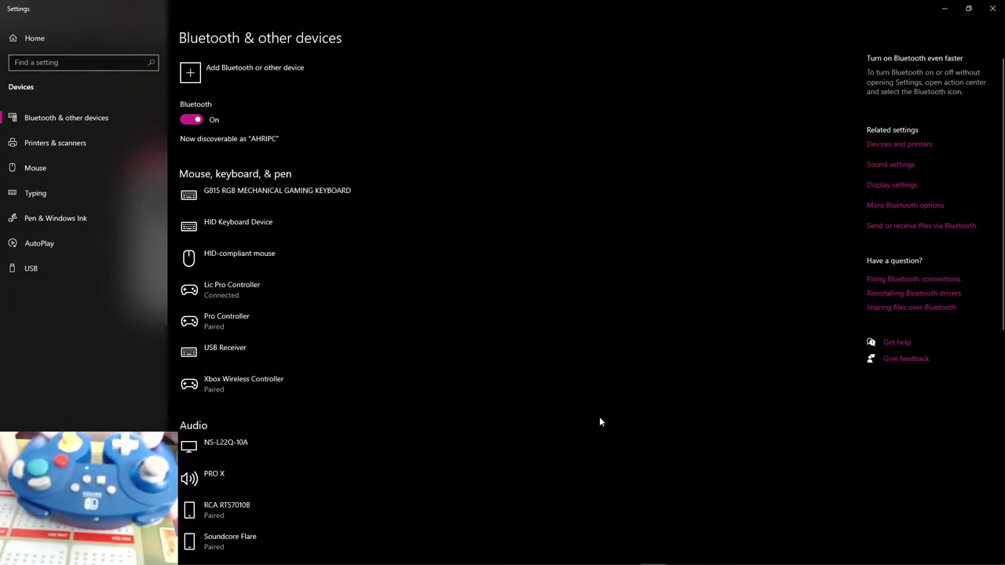
Launch Steam, dismiss the controller notice and check the Controller Settings in Big Picture mode for Switch Pro configuration support
{"action": "mouse_move", "coordinate": [291, 561]}
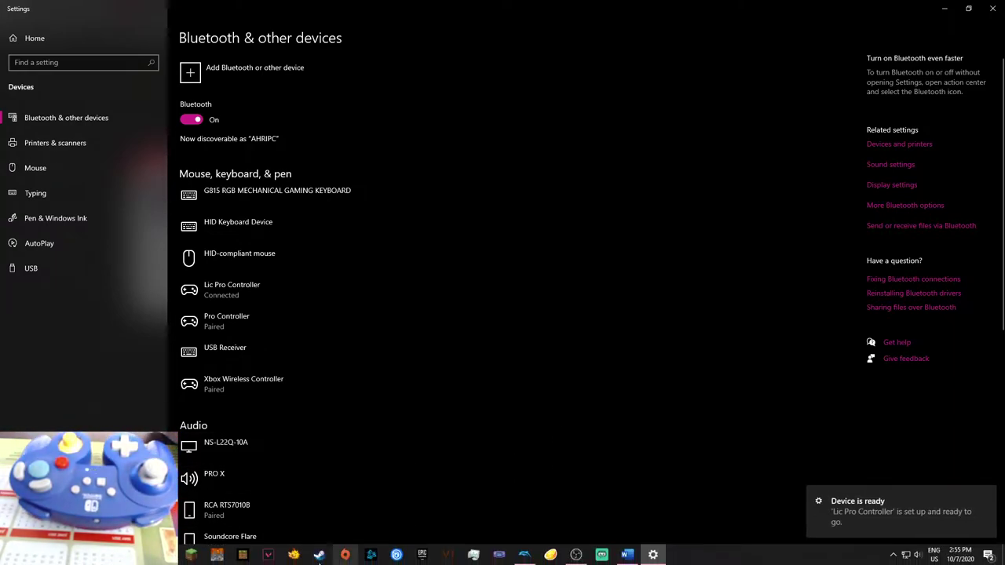
{"action": "left_click", "coordinate": [319, 555]}
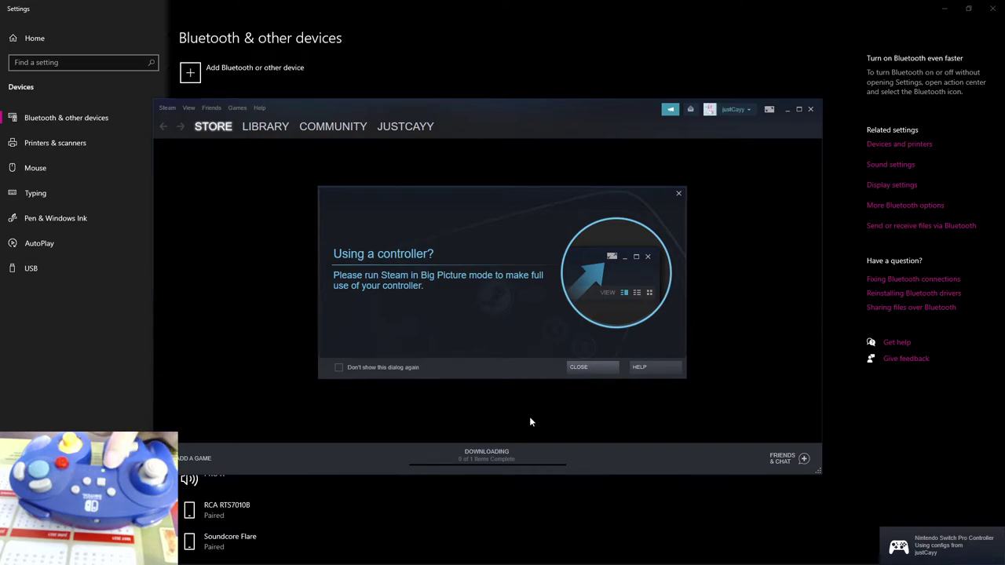
{"action": "left_click", "coordinate": [568, 367]}
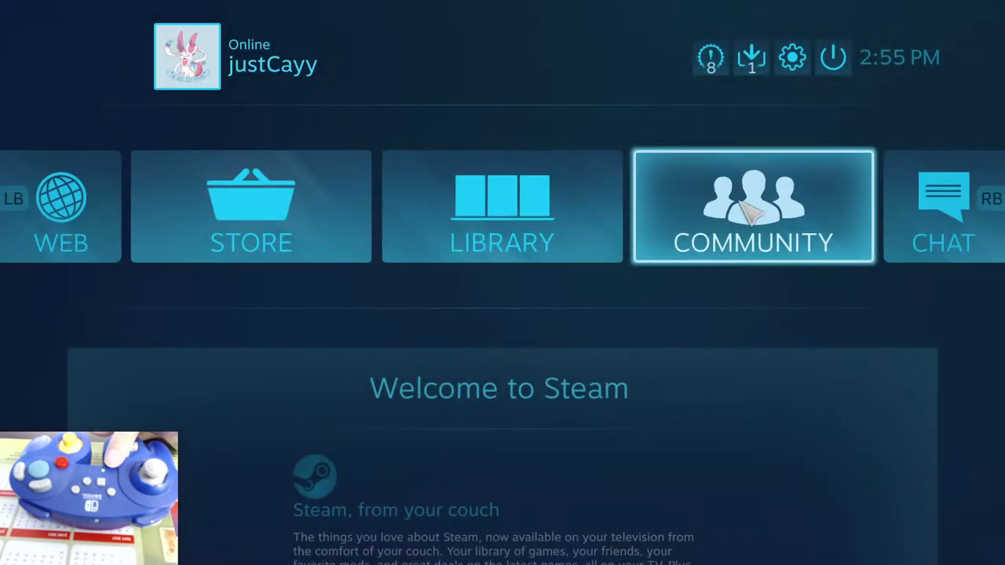
{"action": "left_click", "coordinate": [793, 57]}
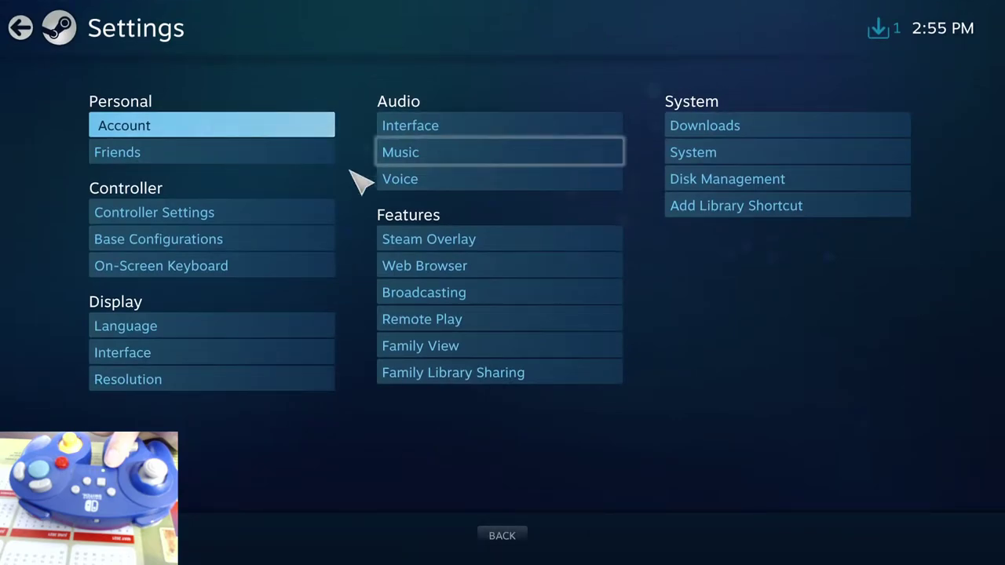
{"action": "left_click", "coordinate": [286, 219]}
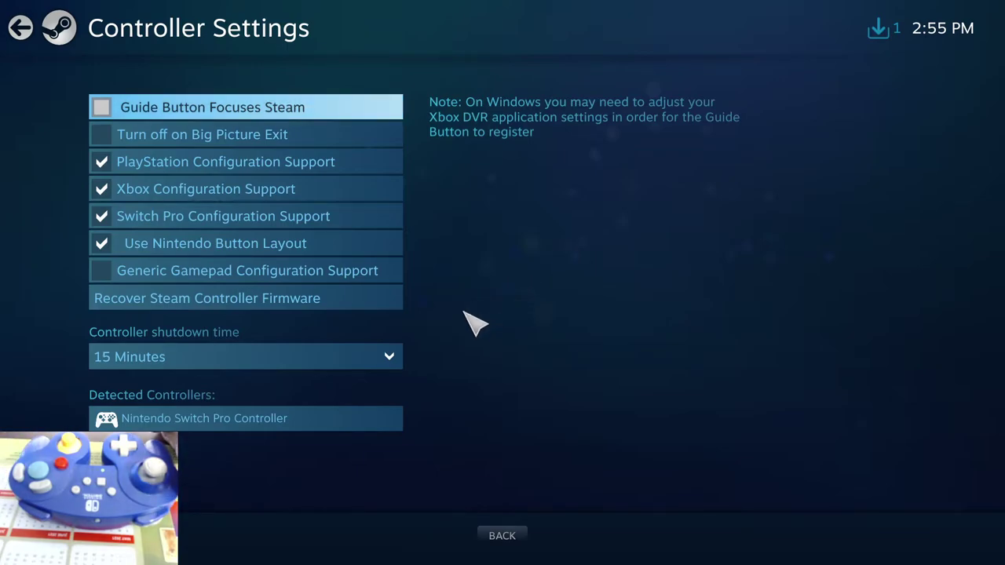
Leave the Steam settings and exit Big Picture mode
{"action": "left_click", "coordinate": [507, 533]}
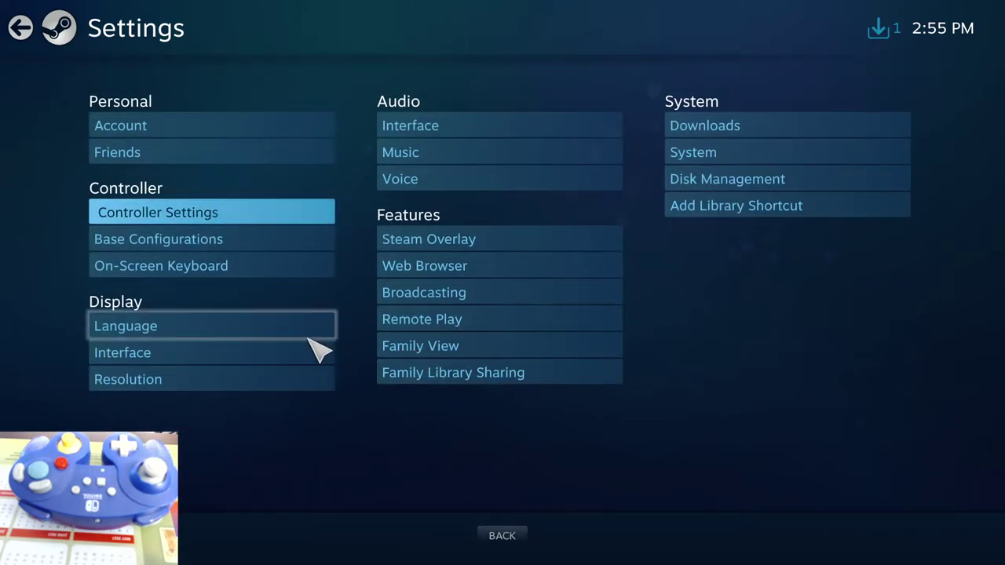
{"action": "key", "text": "Escape"}
{"action": "left_click", "coordinate": [835, 60]}
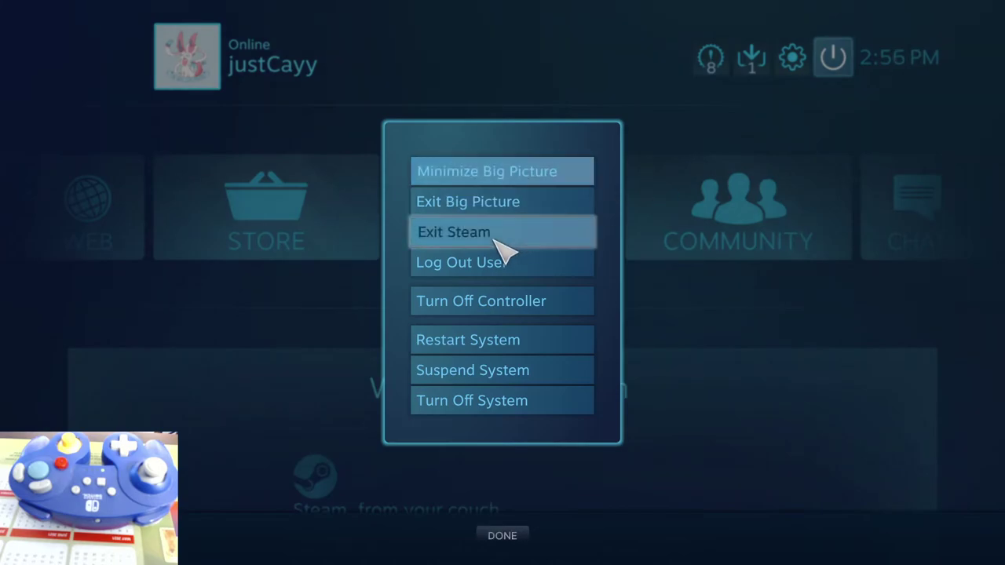
{"action": "left_click", "coordinate": [497, 202]}
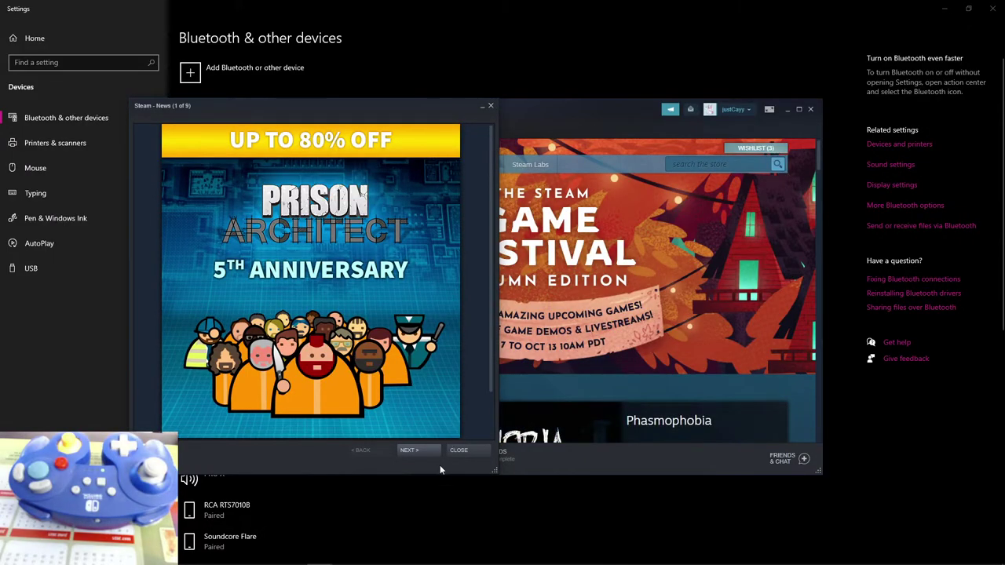
Close the Steam news and store windows, quit Steam completely in the background, and minimize the Windows Settings window
{"action": "left_click", "coordinate": [459, 451]}
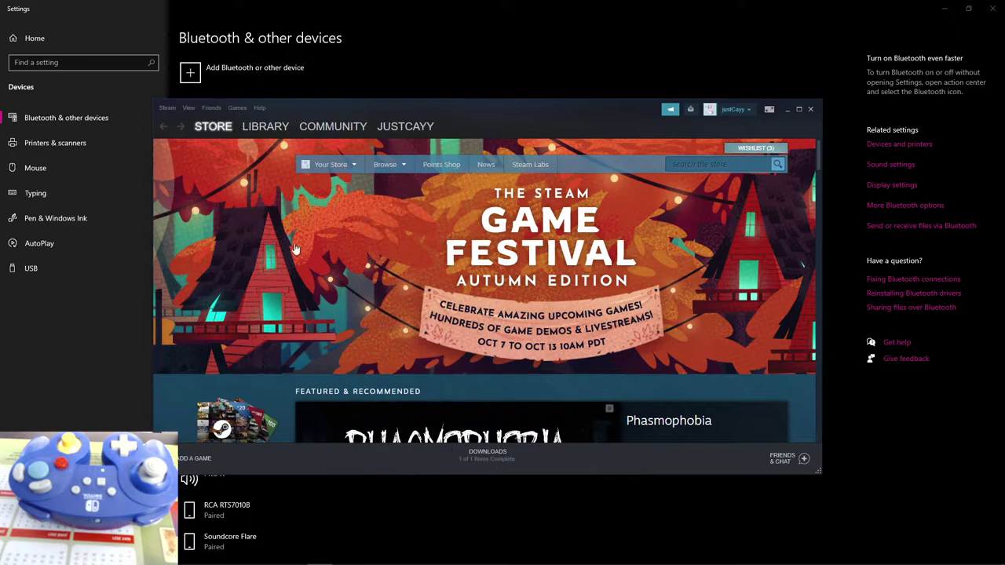
{"action": "left_click", "coordinate": [814, 109]}
{"action": "left_click", "coordinate": [892, 555]}
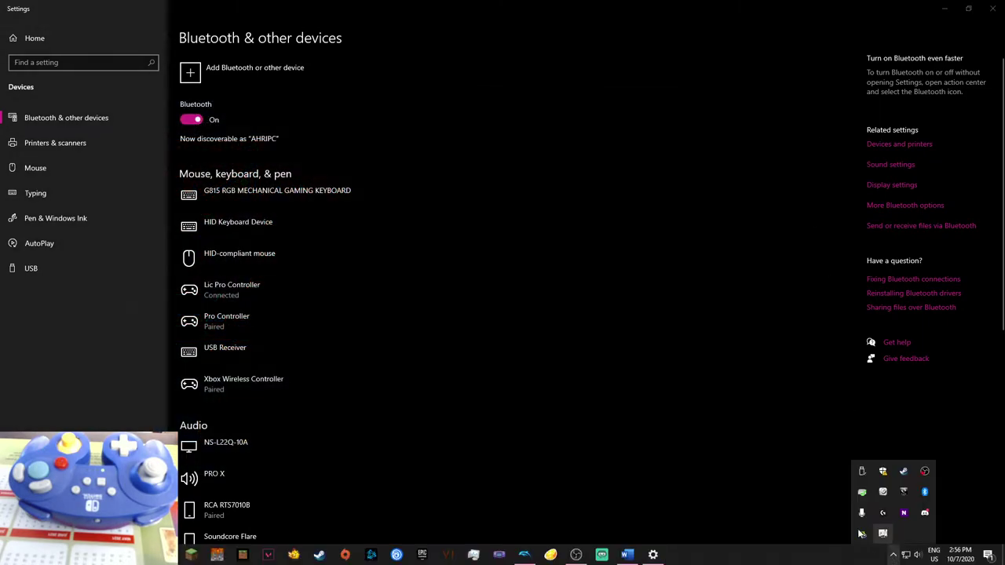
{"action": "right_click", "coordinate": [905, 474]}
{"action": "left_click", "coordinate": [913, 465]}
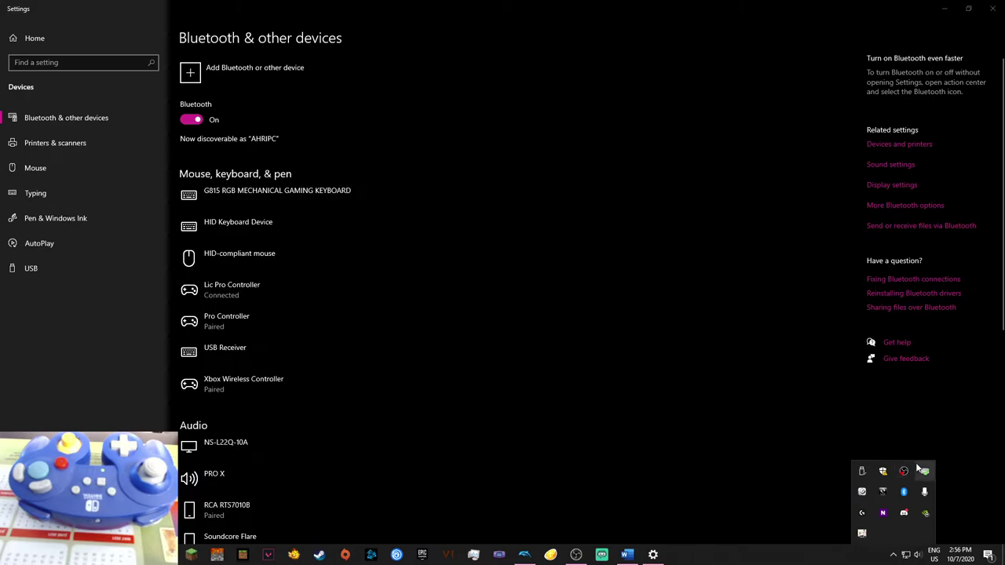
{"action": "left_click", "coordinate": [751, 449]}
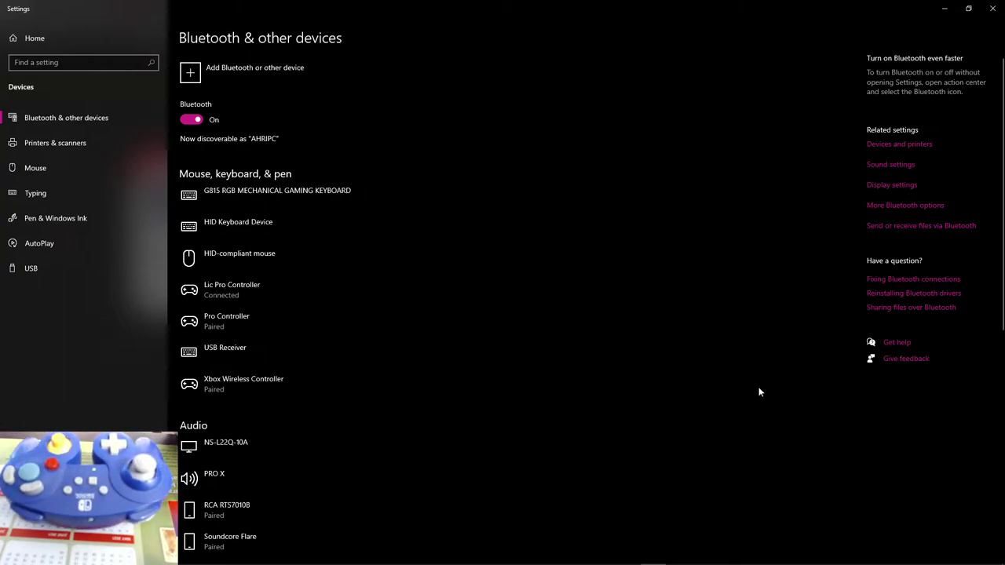
{"action": "left_click", "coordinate": [946, 10]}
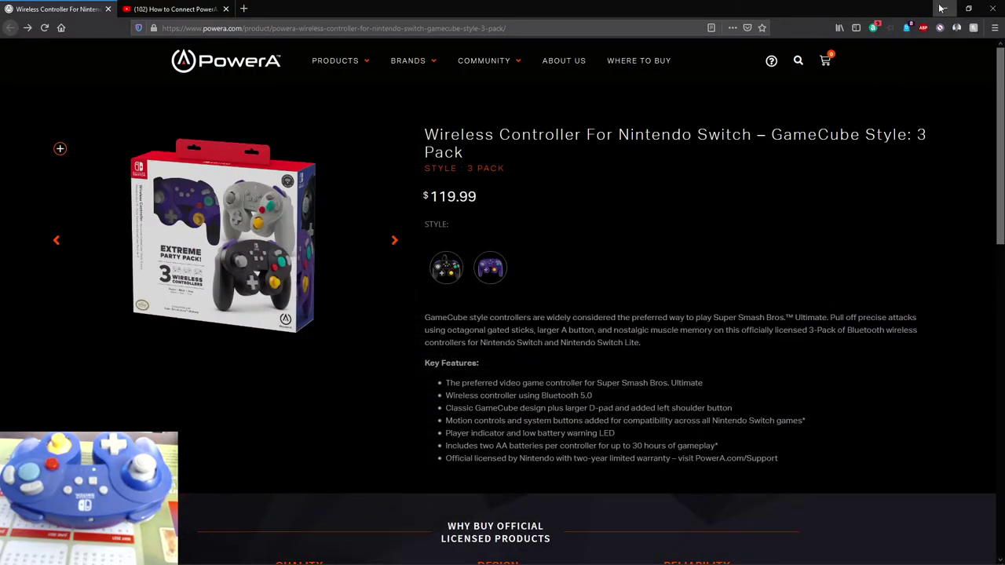
Minimize the browser, switch to Dolphin and set GameCube controller Port 1 to Standard Controller
{"action": "left_click", "coordinate": [944, 9]}
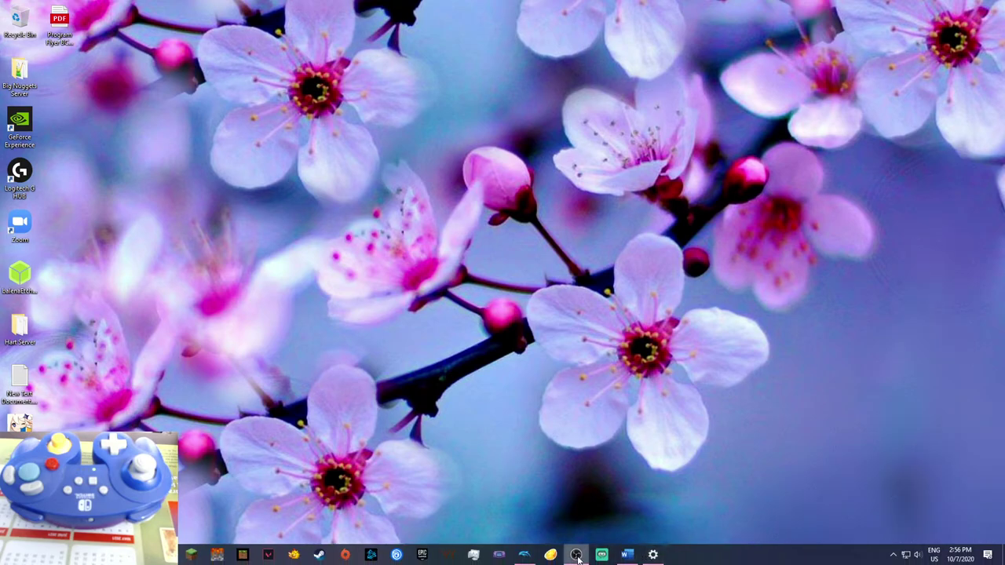
{"action": "left_click", "coordinate": [524, 554]}
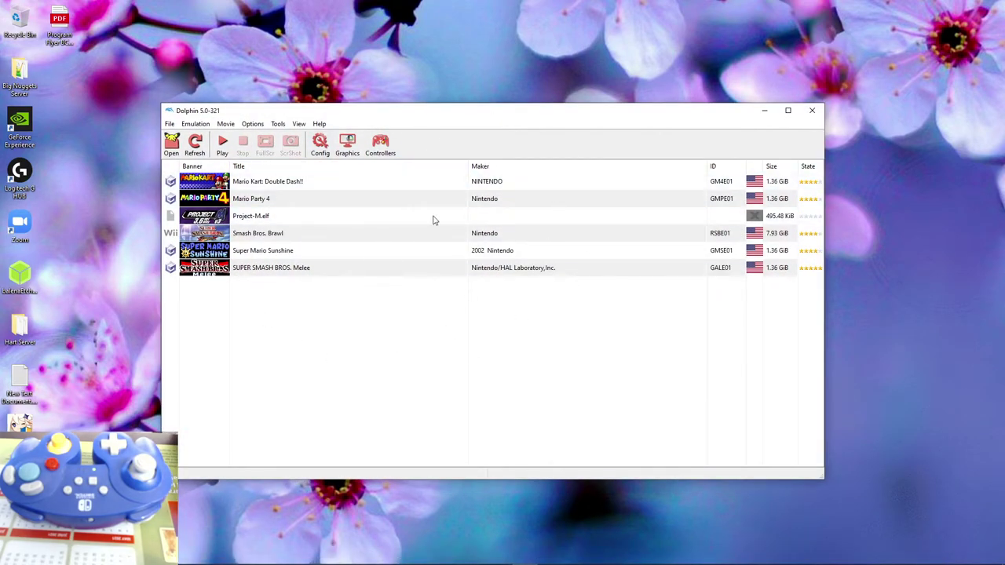
{"action": "mouse_move", "coordinate": [225, 116]}
{"action": "left_mouse_down"}
{"action": "mouse_move", "coordinate": [209, 113]}
{"action": "mouse_move", "coordinate": [239, 113]}
{"action": "left_mouse_up"}
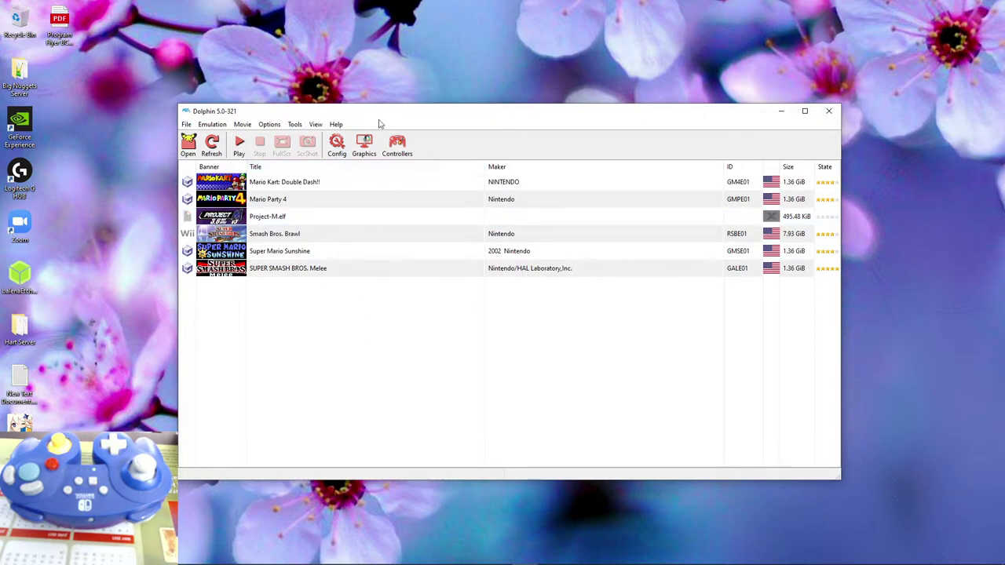
{"action": "left_click", "coordinate": [405, 153]}
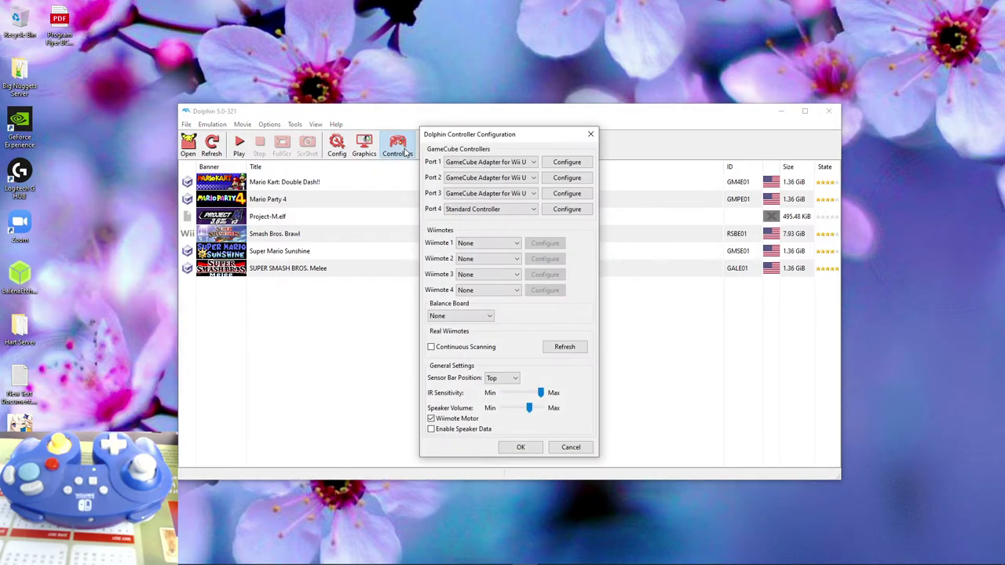
{"action": "left_click", "coordinate": [520, 162]}
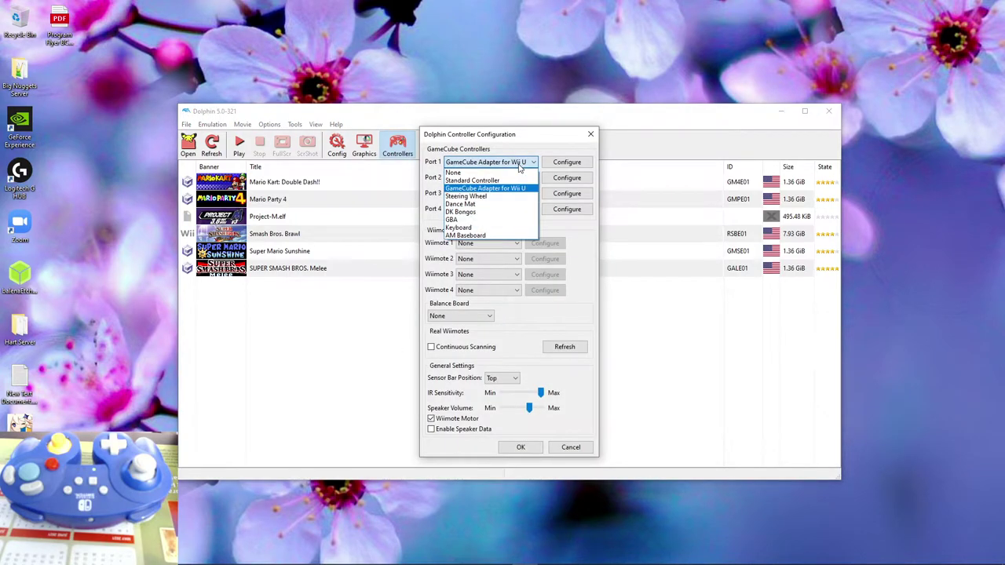
{"action": "left_click", "coordinate": [488, 182]}
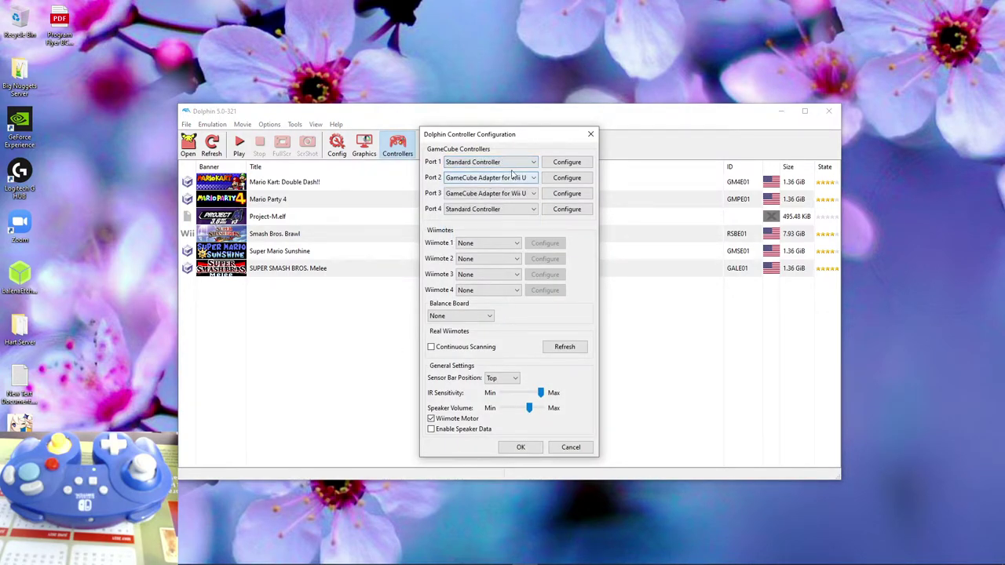
Open the Port 1 controller configuration, refresh the devices and choose DInput/0/Wireless Gamepad as the input device
{"action": "left_click", "coordinate": [559, 165]}
{"action": "left_click", "coordinate": [451, 240]}
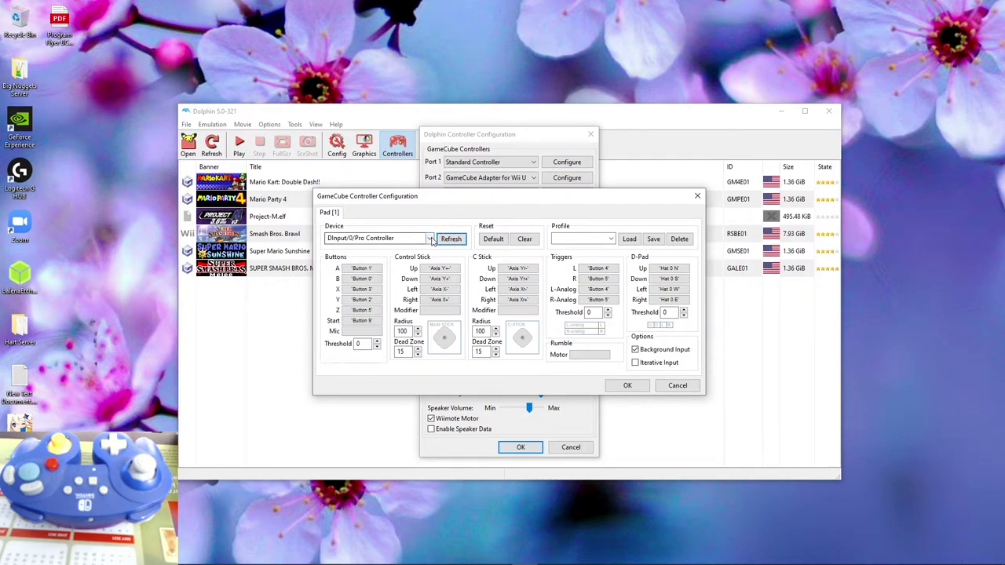
{"action": "left_click", "coordinate": [430, 240]}
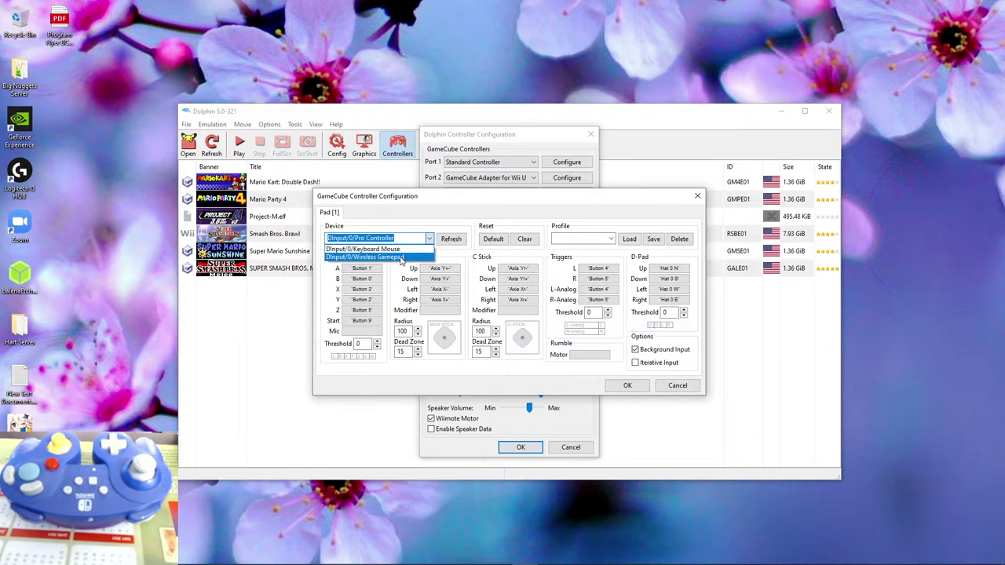
{"action": "left_click", "coordinate": [402, 259]}
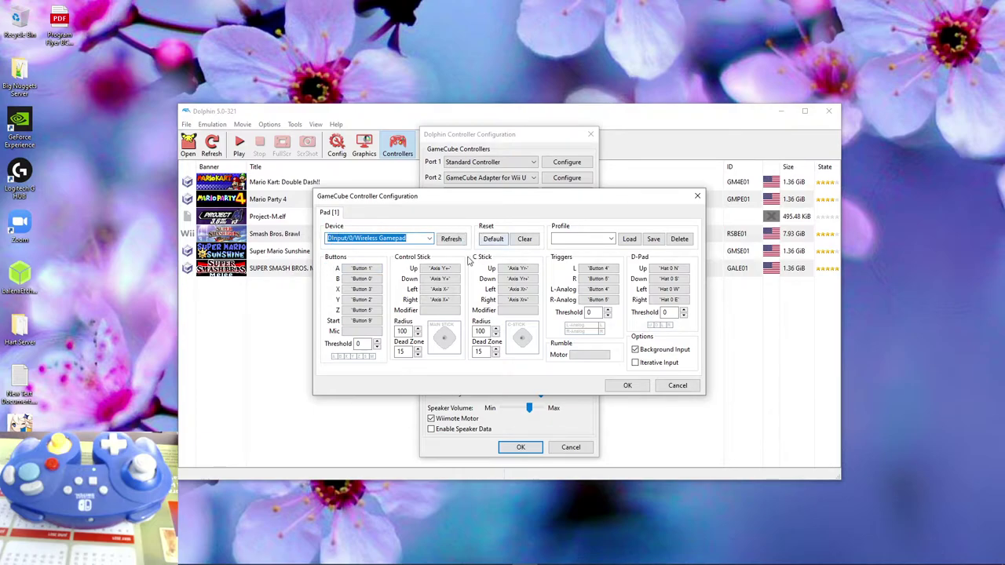
{"action": "left_click", "coordinate": [429, 239]}
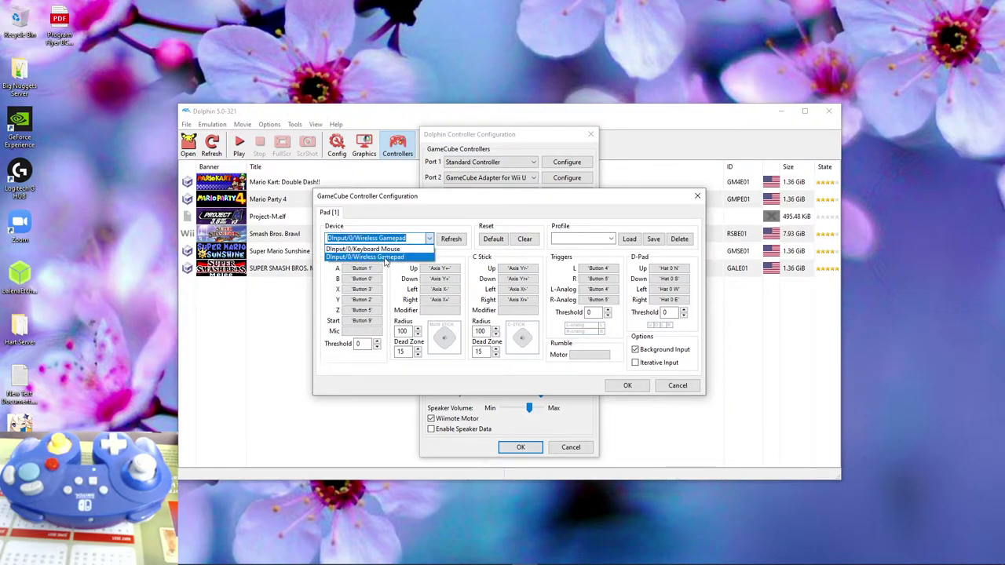
{"action": "left_click", "coordinate": [384, 258]}
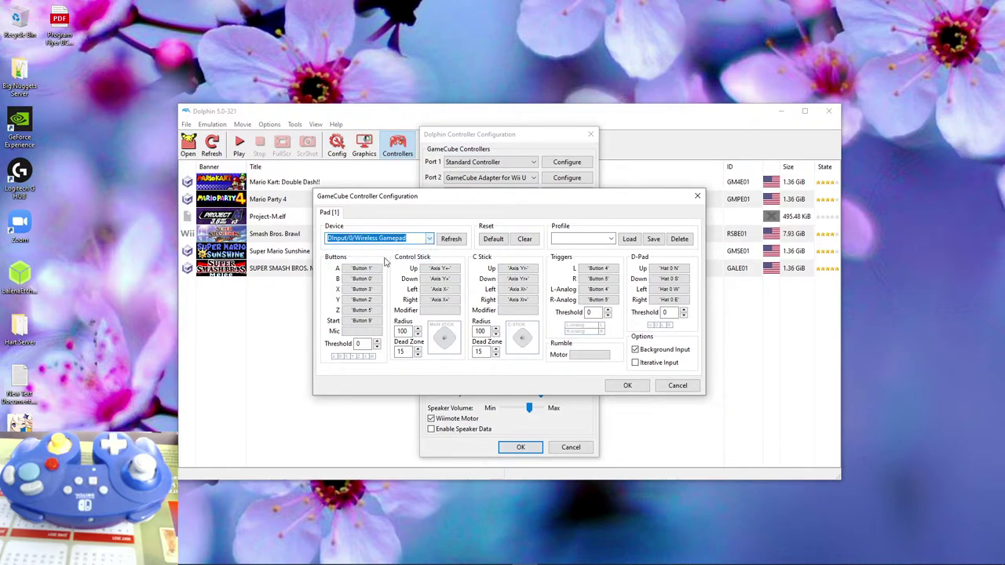
Bind A to Button 1, B to Button 0, X to Button 3, Y to Button 2, Z to Axis Y+ and Start to Button 9
{"action": "left_click", "coordinate": [367, 271]}
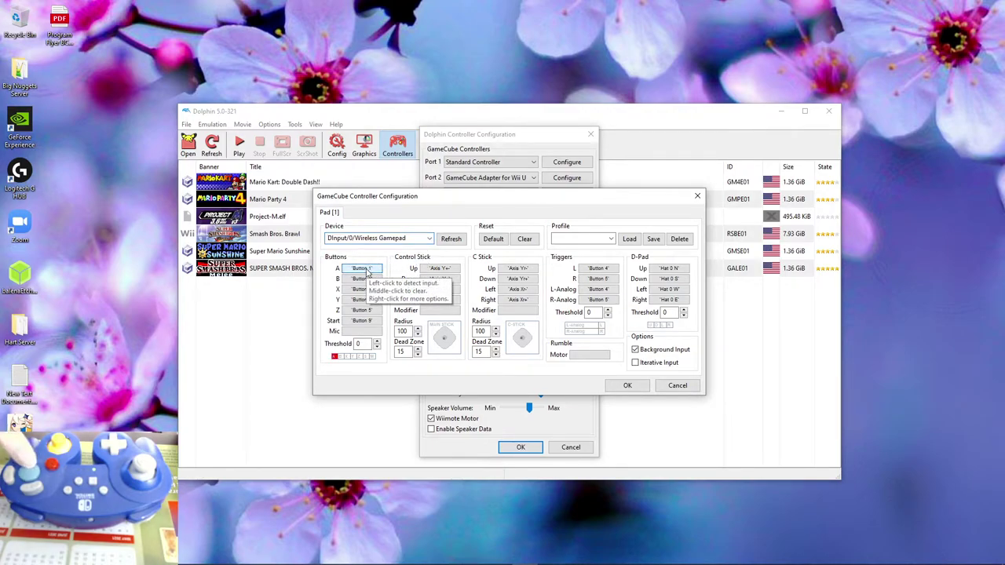
{"action": "left_click", "coordinate": [375, 280]}
{"action": "left_click", "coordinate": [373, 290]}
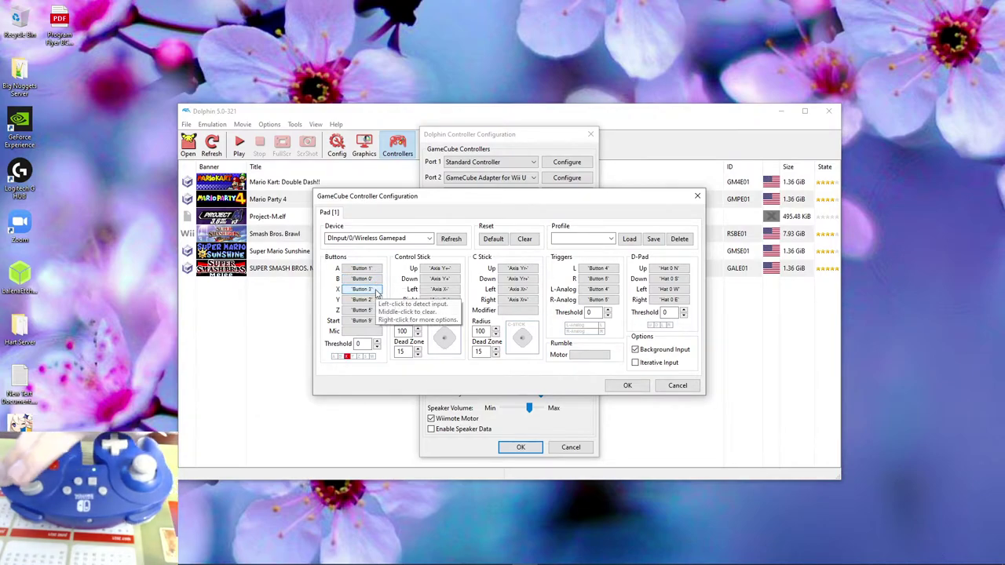
{"action": "left_click", "coordinate": [374, 301]}
{"action": "left_click", "coordinate": [374, 311]}
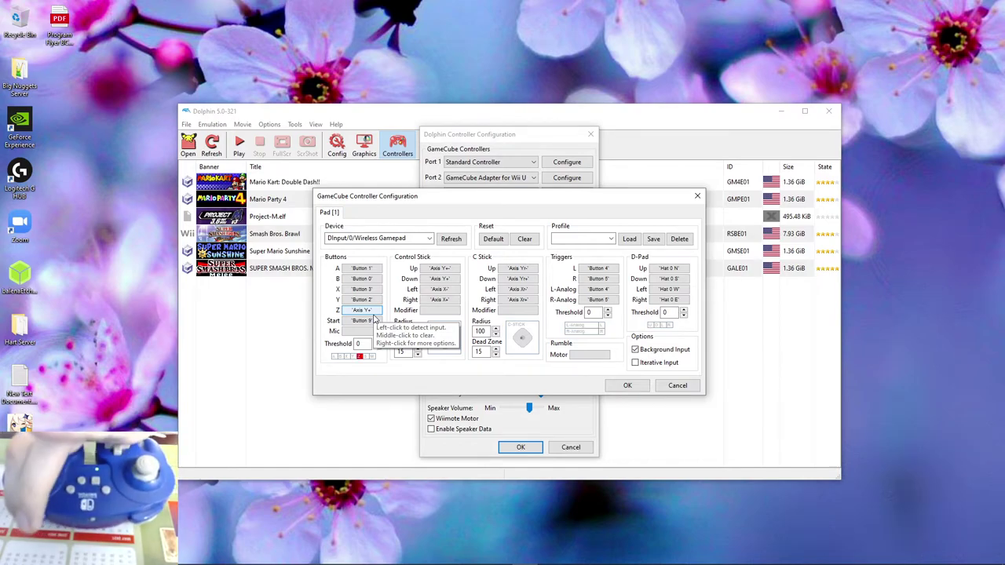
{"action": "left_click", "coordinate": [374, 323]}
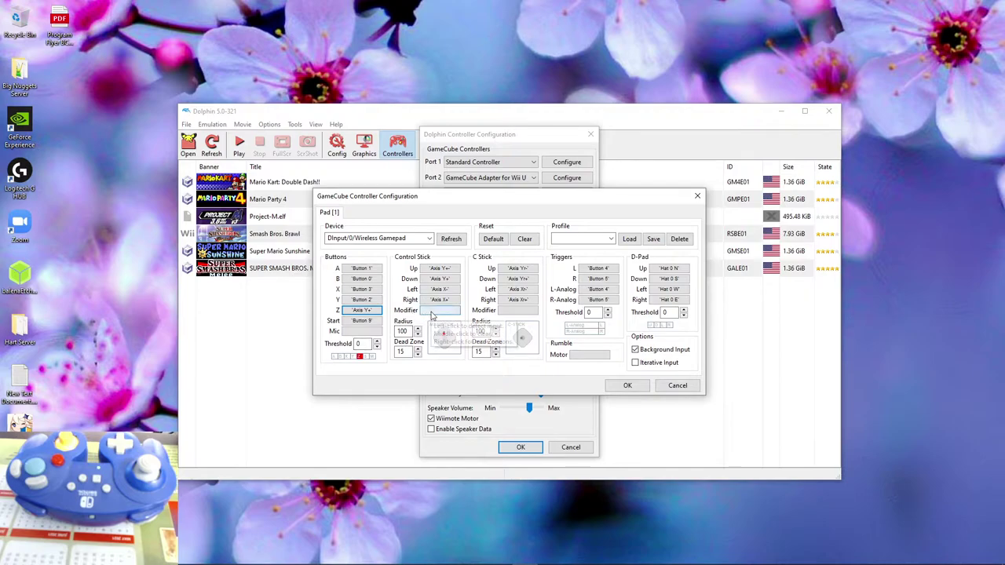
Bind the Control Stick's Up, Down, Left and Right directions by detecting input from the gamepad's stick
{"action": "left_click", "coordinate": [440, 269]}
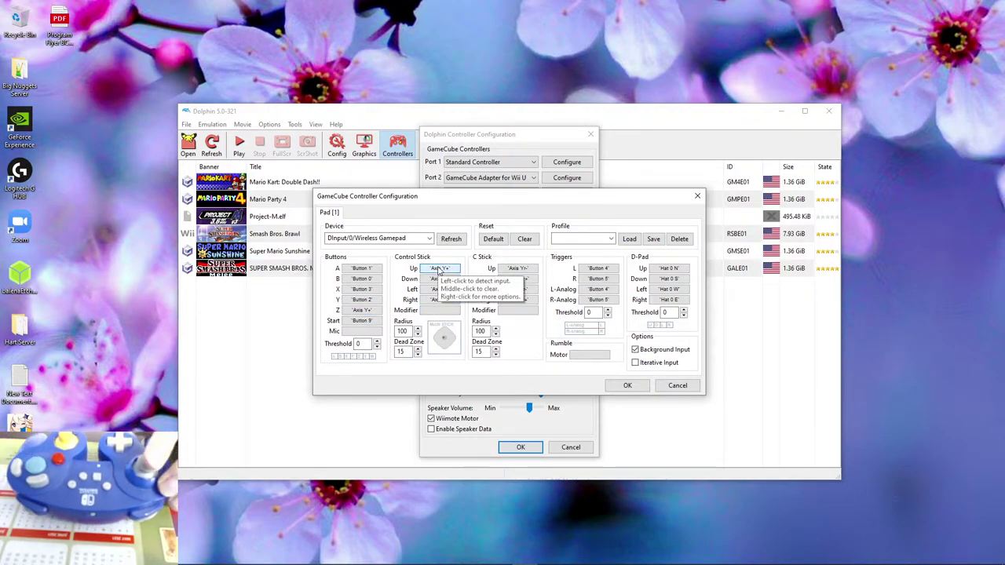
{"action": "left_click", "coordinate": [442, 279]}
{"action": "left_click", "coordinate": [439, 289]}
{"action": "left_click", "coordinate": [440, 300]}
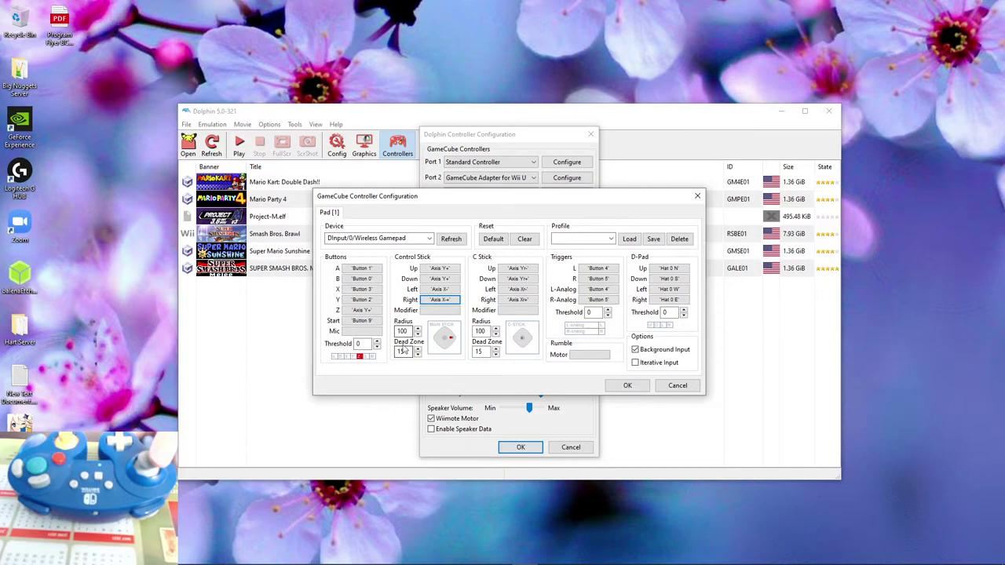
Try binding the Control Stick modifier to Axis Y+, view its advanced settings and clear the binding
{"action": "left_click", "coordinate": [440, 311]}
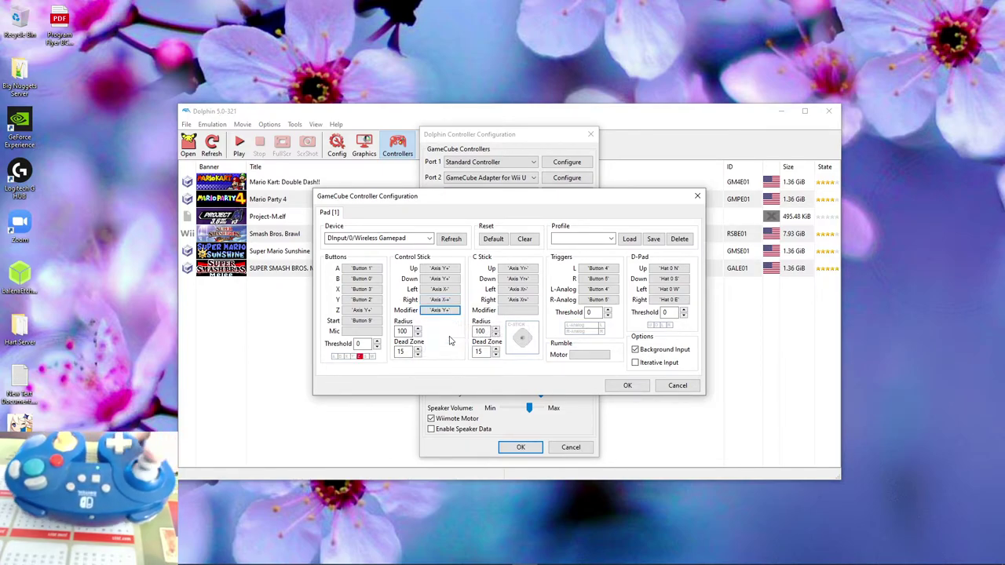
{"action": "right_click", "coordinate": [447, 313]}
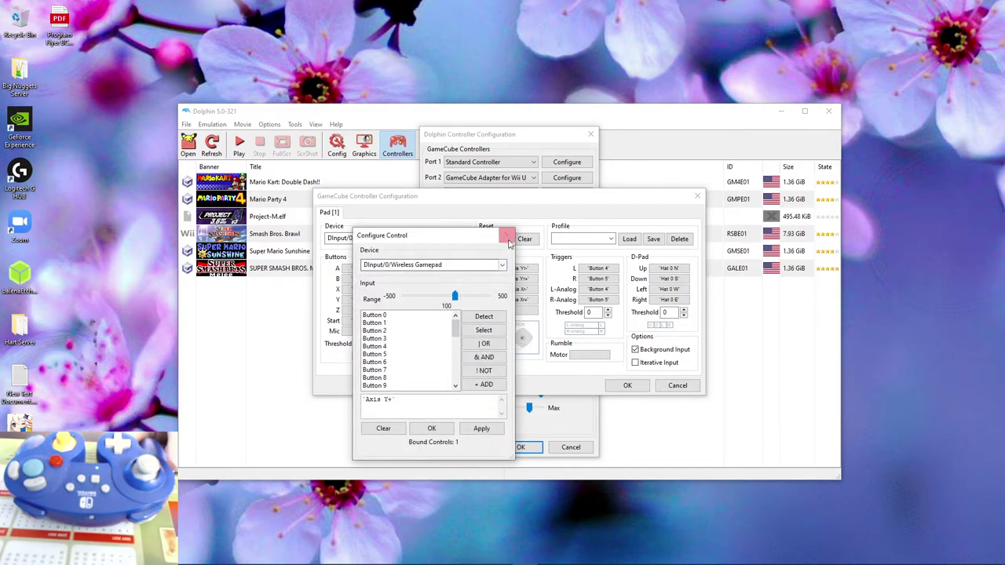
{"action": "left_click", "coordinate": [508, 232]}
{"action": "middle_click", "coordinate": [449, 312]}
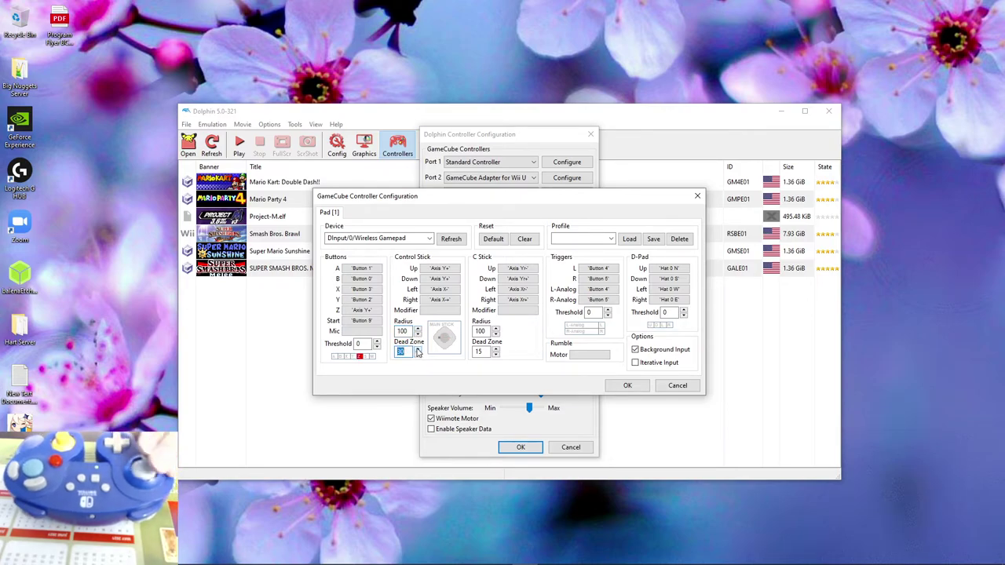
Set the Control Stick dead zone to 15, redetect its Up direction and accept the Port 1 controller configuration
{"action": "left_click", "coordinate": [418, 356]}
{"action": "left_click", "coordinate": [418, 355]}
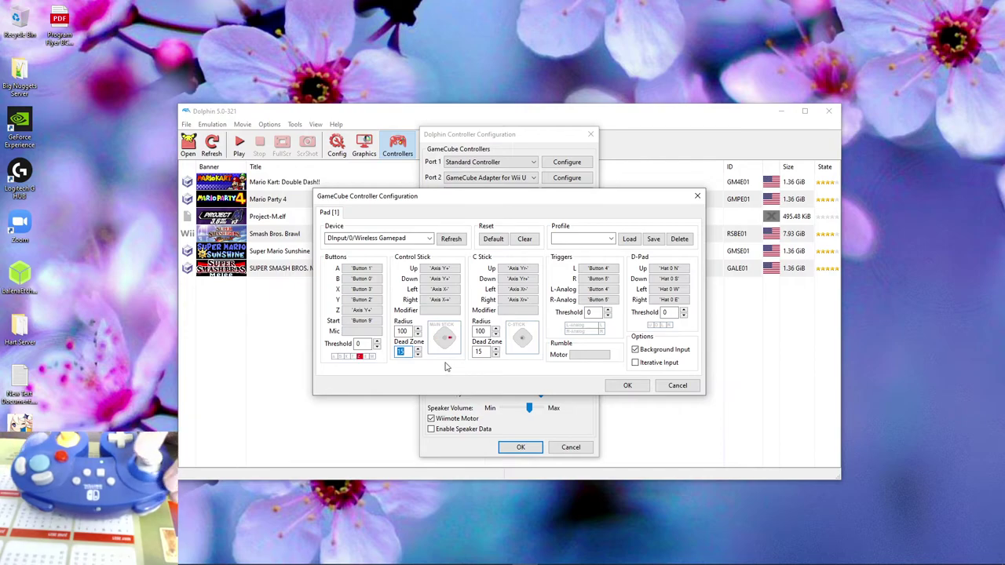
{"action": "left_click", "coordinate": [449, 271]}
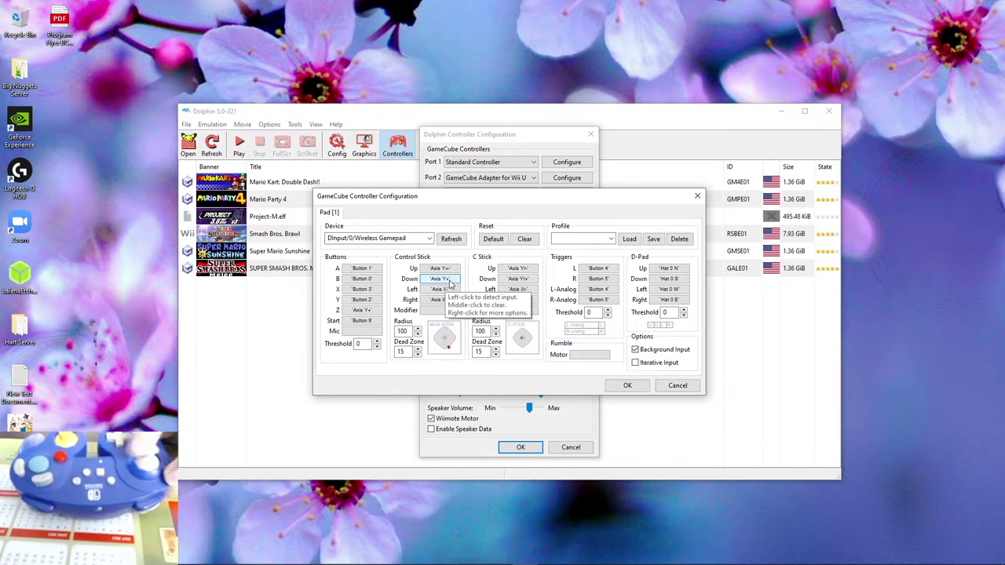
{"action": "left_click", "coordinate": [628, 386]}
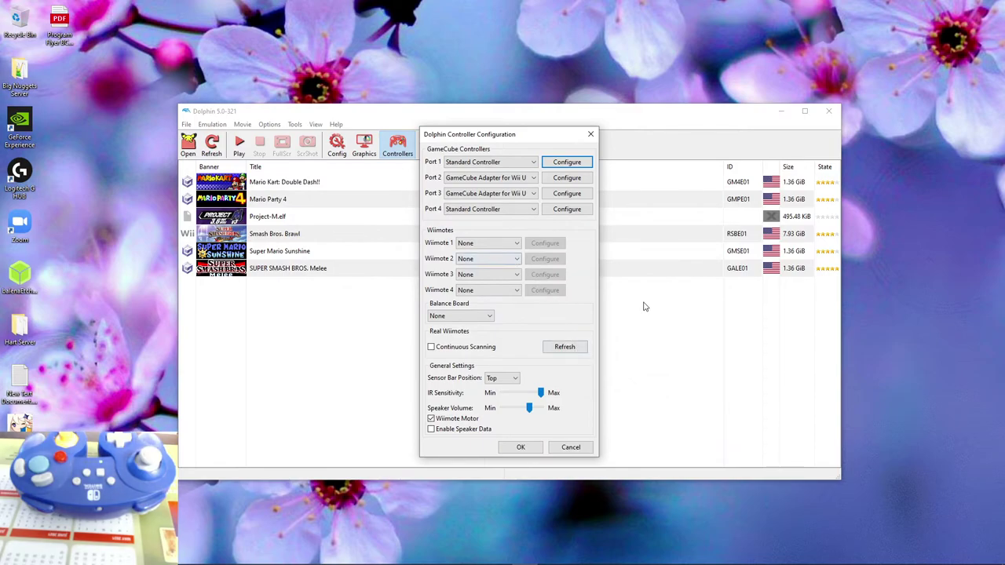
{"action": "left_click", "coordinate": [521, 447]}
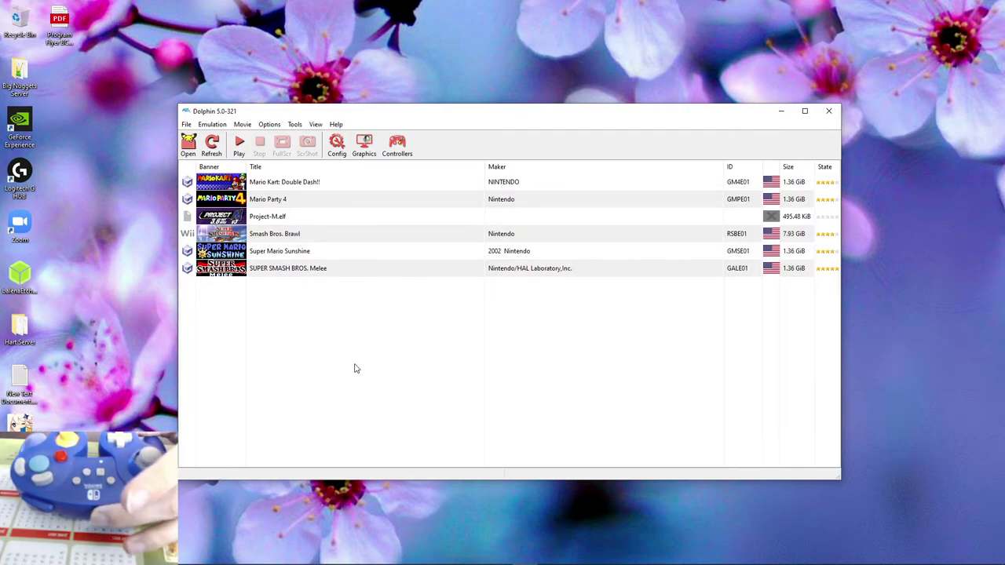
Switch to the Windows Bluetooth settings and expand the Lic Pro Controller entry
{"action": "mouse_move", "coordinate": [354, 563]}
{"action": "left_click", "coordinate": [652, 555]}
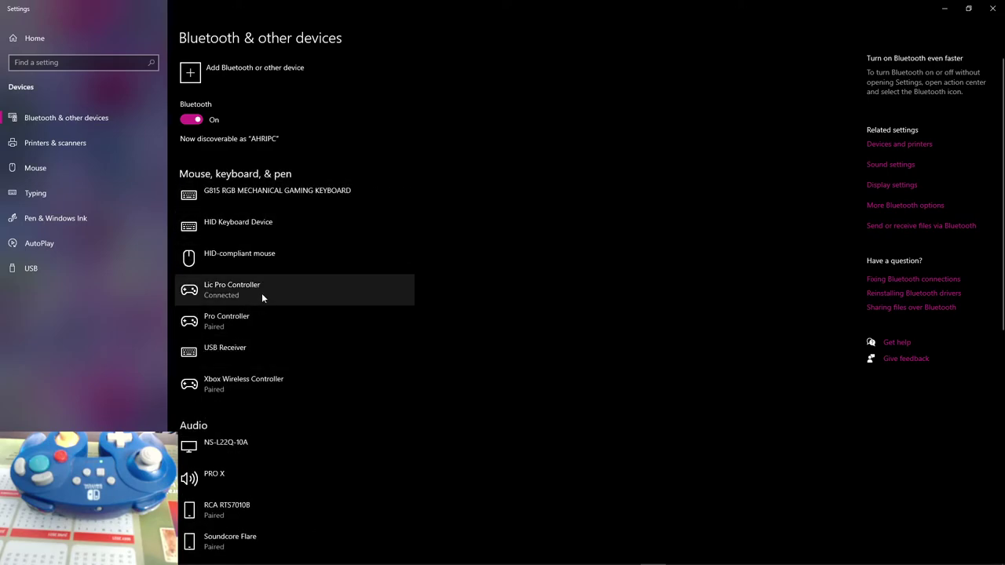
{"action": "left_click", "coordinate": [262, 292]}
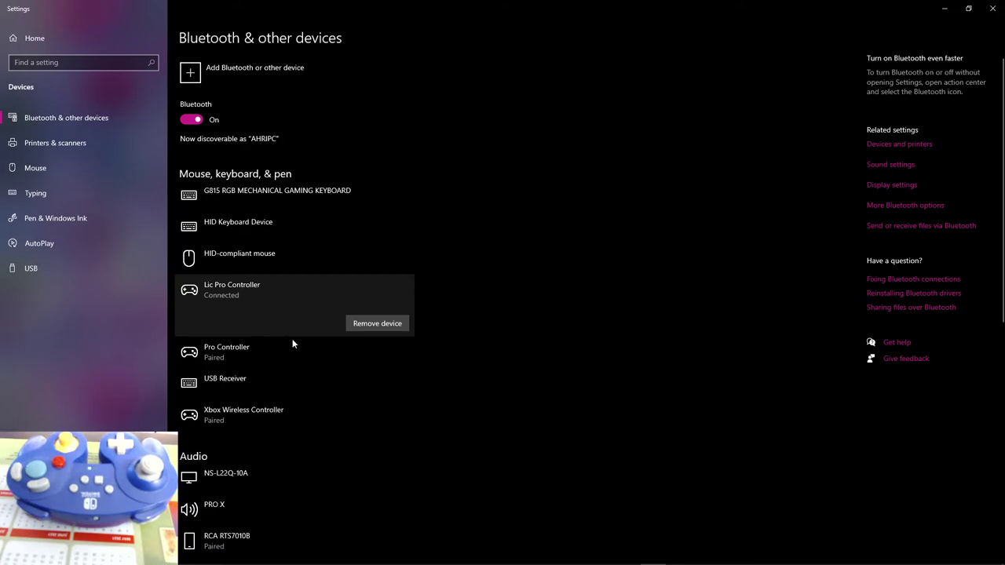
Switch to Dolphin, review the Port 1 gamepad bindings, close the controller dialogs and minimize the emulator
{"action": "mouse_move", "coordinate": [444, 557]}
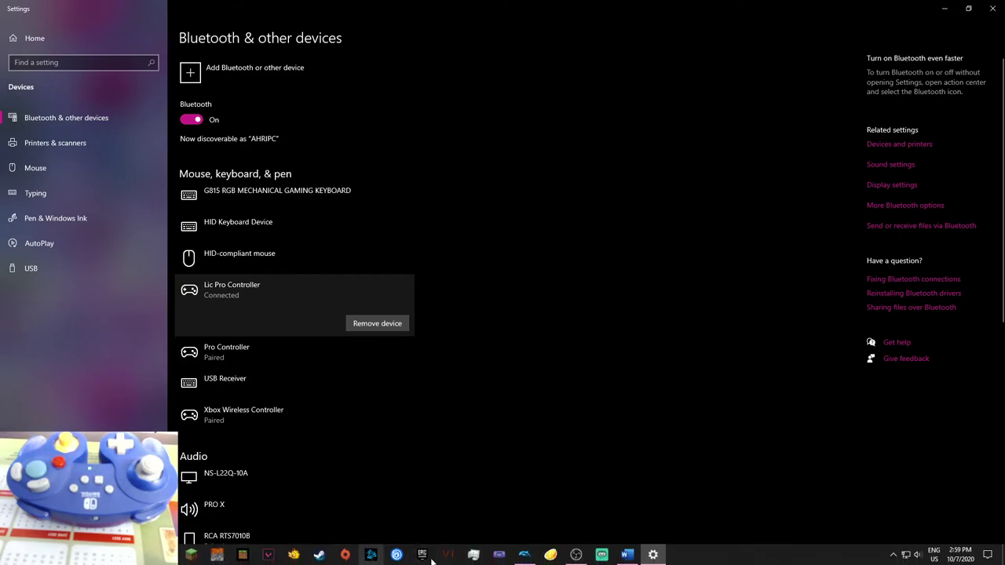
{"action": "left_click", "coordinate": [524, 555]}
{"action": "left_click", "coordinate": [397, 145]}
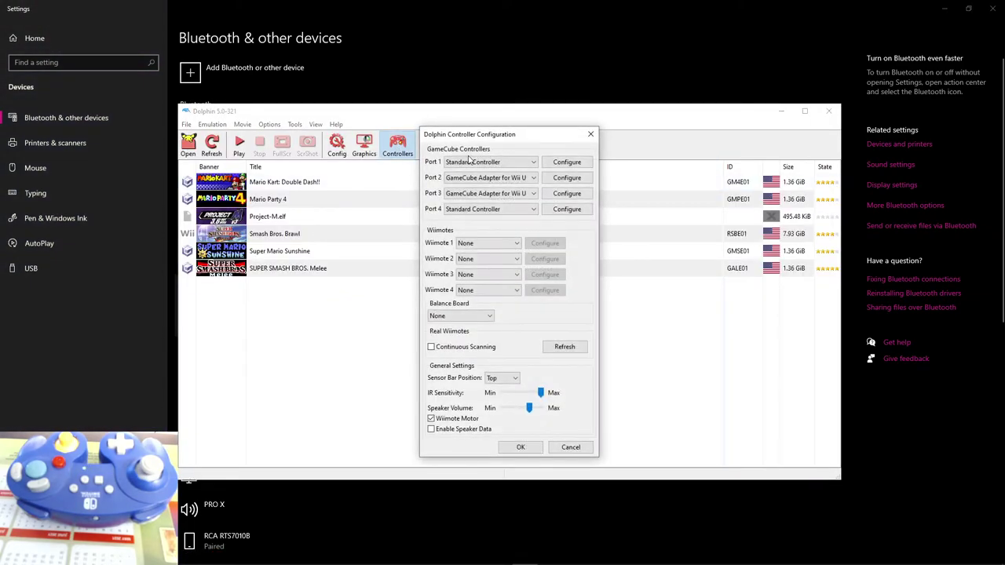
{"action": "left_click", "coordinate": [566, 161]}
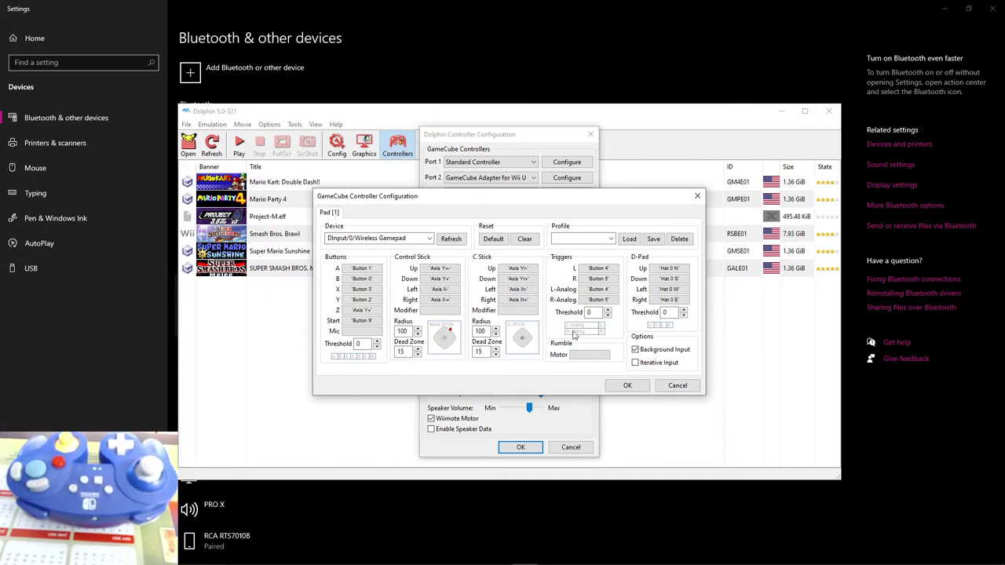
{"action": "left_click", "coordinate": [625, 384]}
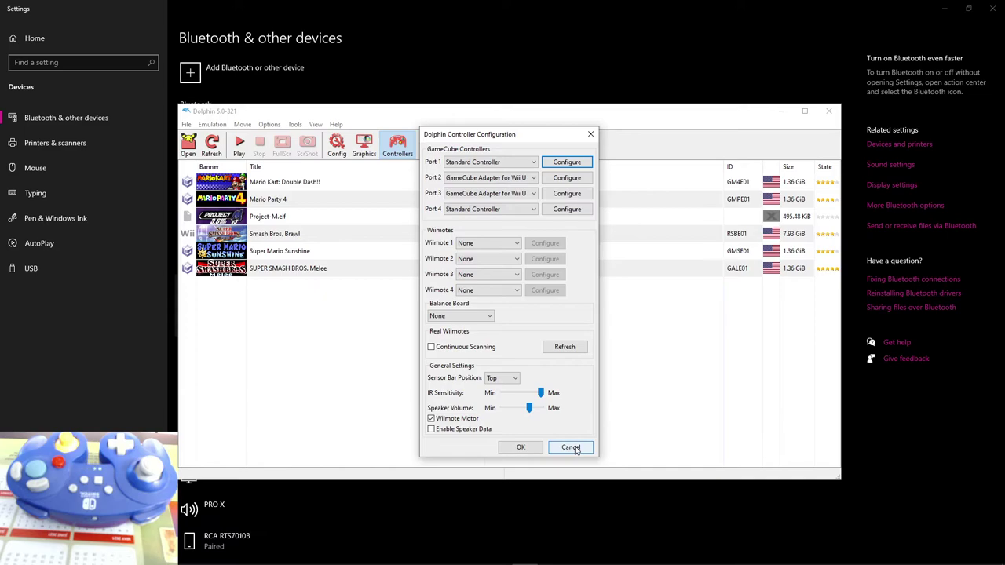
{"action": "left_click", "coordinate": [570, 446]}
{"action": "left_click", "coordinate": [781, 110]}
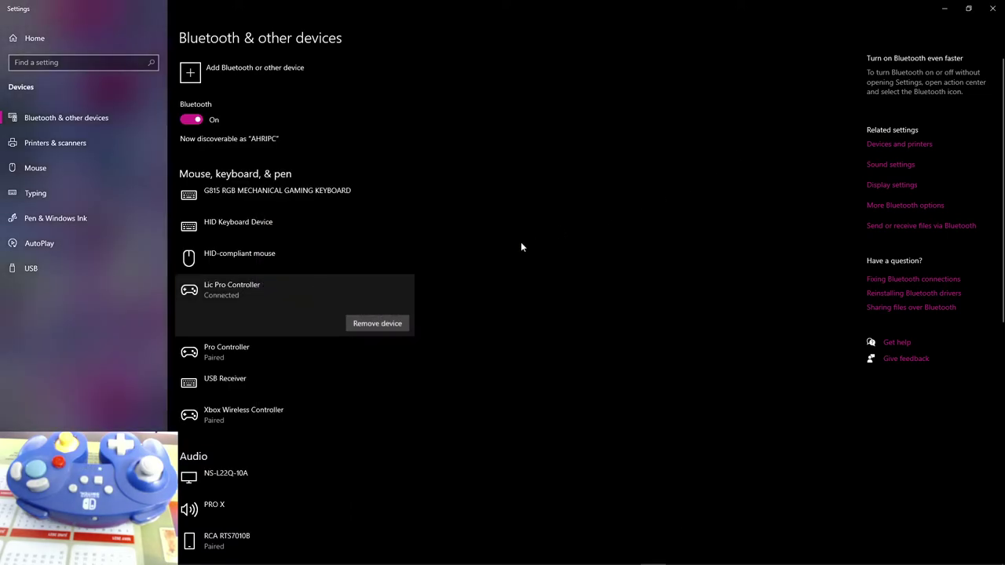
Remove the Lic Pro Controller from the paired Bluetooth devices and confirm its removal
{"action": "left_click", "coordinate": [385, 329]}
{"action": "left_click", "coordinate": [436, 293]}
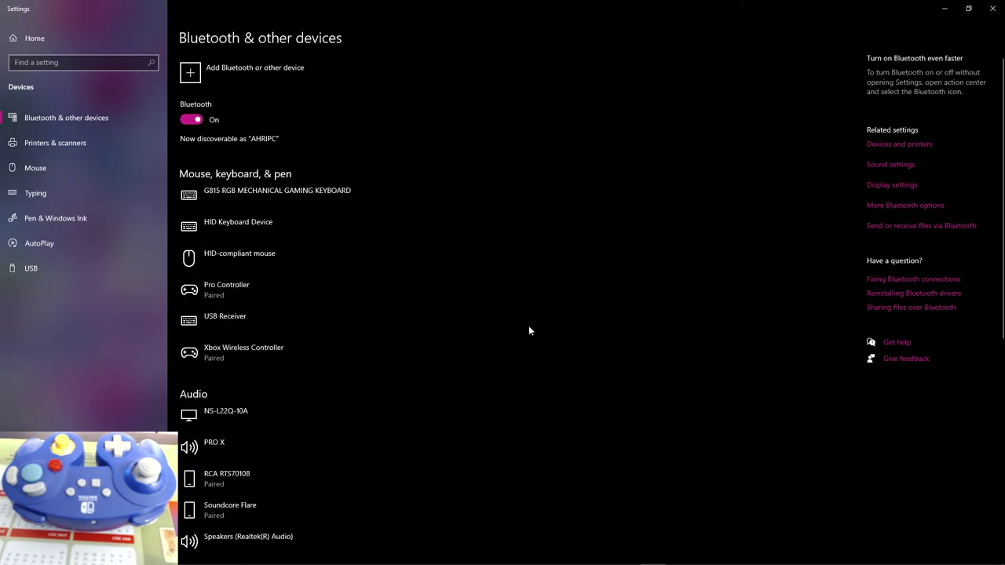
View the device types offered for adding a new device, dismiss the dialog and close Windows Settings
{"action": "left_click", "coordinate": [292, 89]}
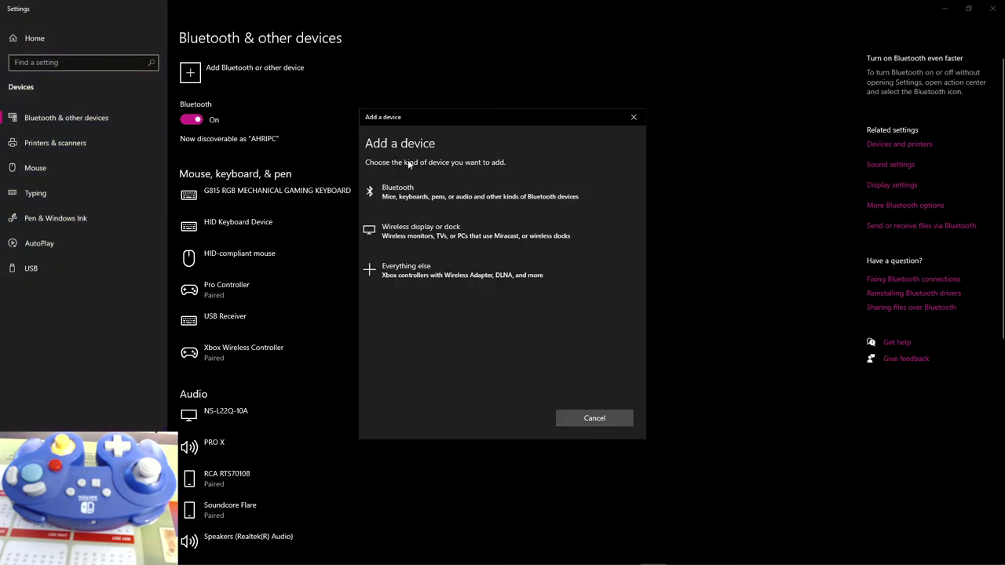
{"action": "left_click", "coordinate": [635, 116]}
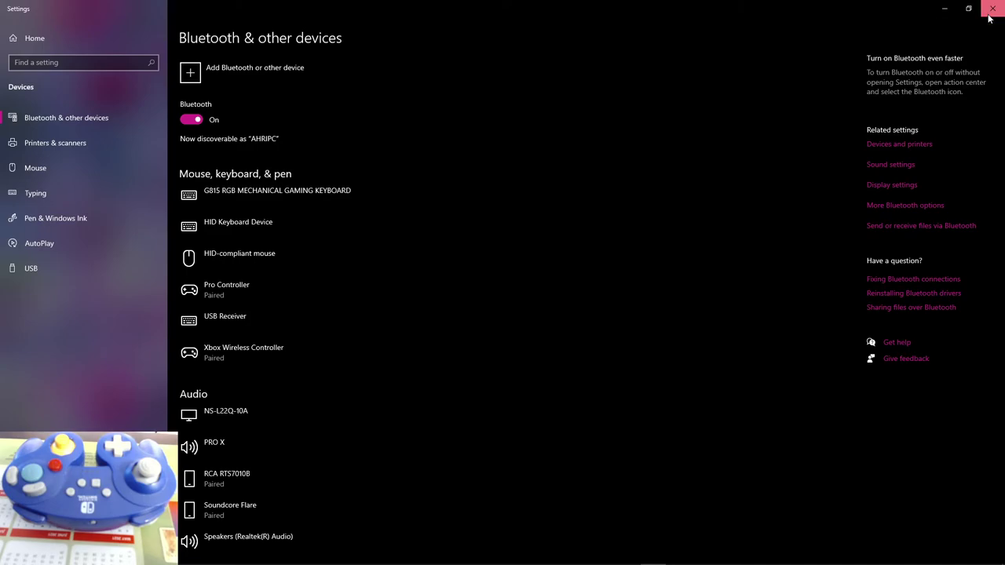
{"action": "left_click", "coordinate": [990, 15]}
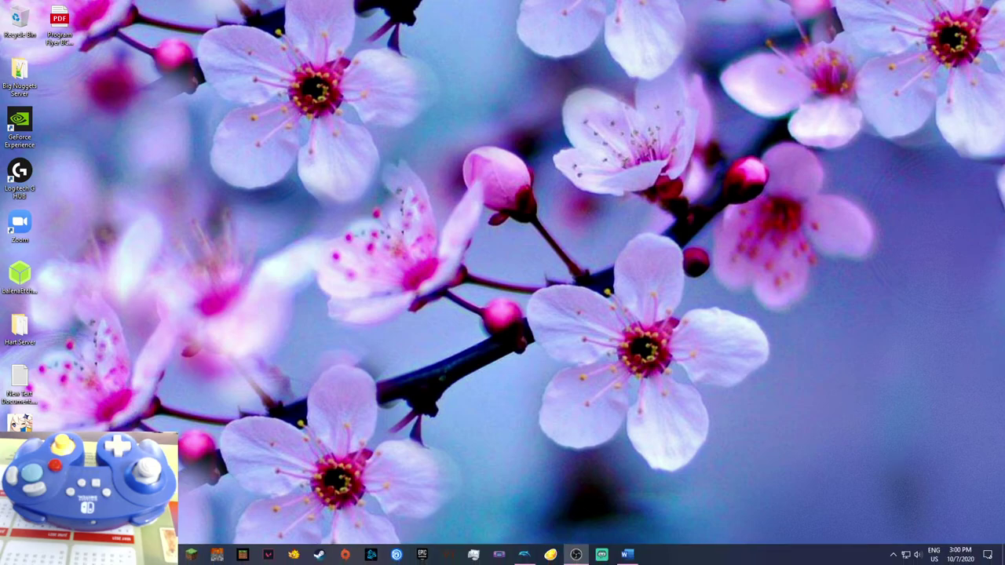
Switch to the browser's YouTube tab with the PowerA controller connection video and skim its page down to the first comments
{"action": "left_click", "coordinate": [577, 552]}
{"action": "left_click", "coordinate": [168, 9]}
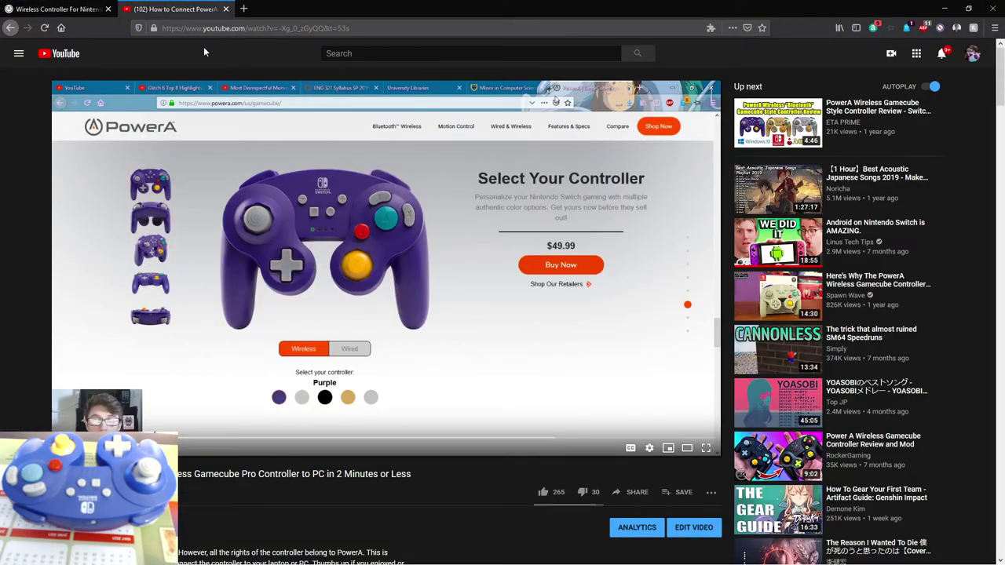
{"action": "scroll", "coordinate": [454, 317], "scroll_direction": "down", "scroll_amount": 3}
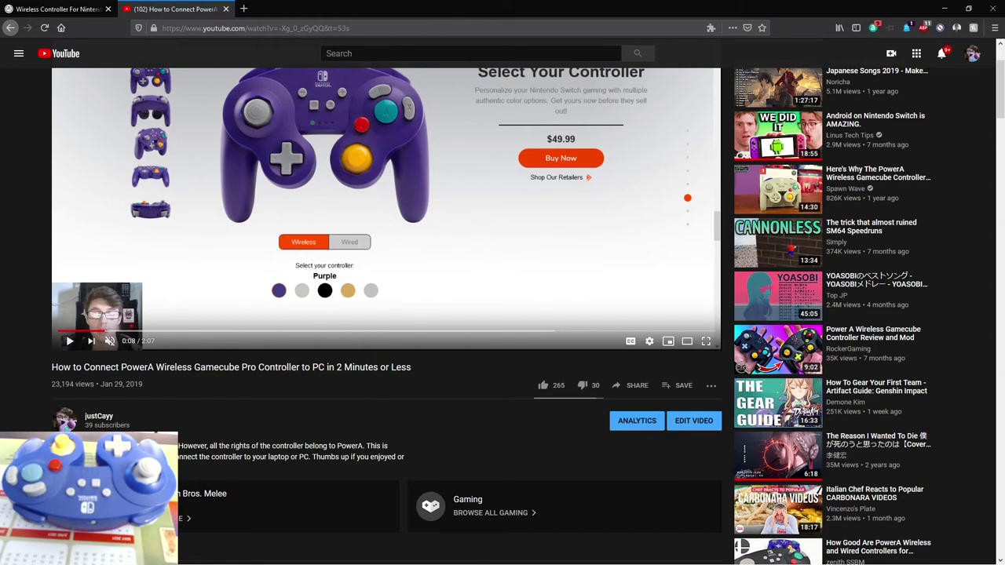
{"action": "scroll", "coordinate": [349, 396], "scroll_direction": "down", "scroll_amount": 3}
{"action": "scroll", "coordinate": [323, 396], "scroll_direction": "down", "scroll_amount": 3}
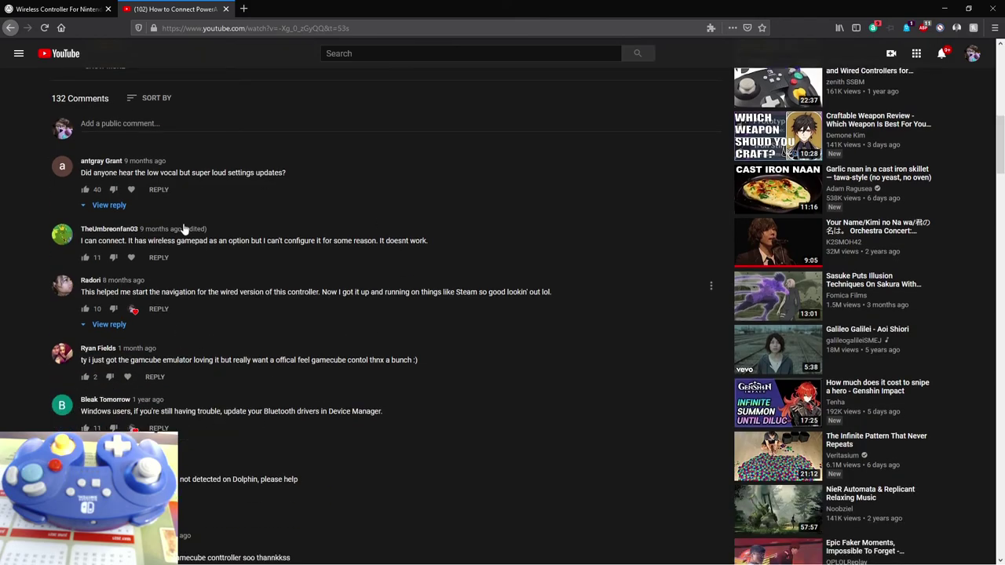
{"action": "scroll", "coordinate": [561, 255], "scroll_direction": "down", "scroll_amount": 1}
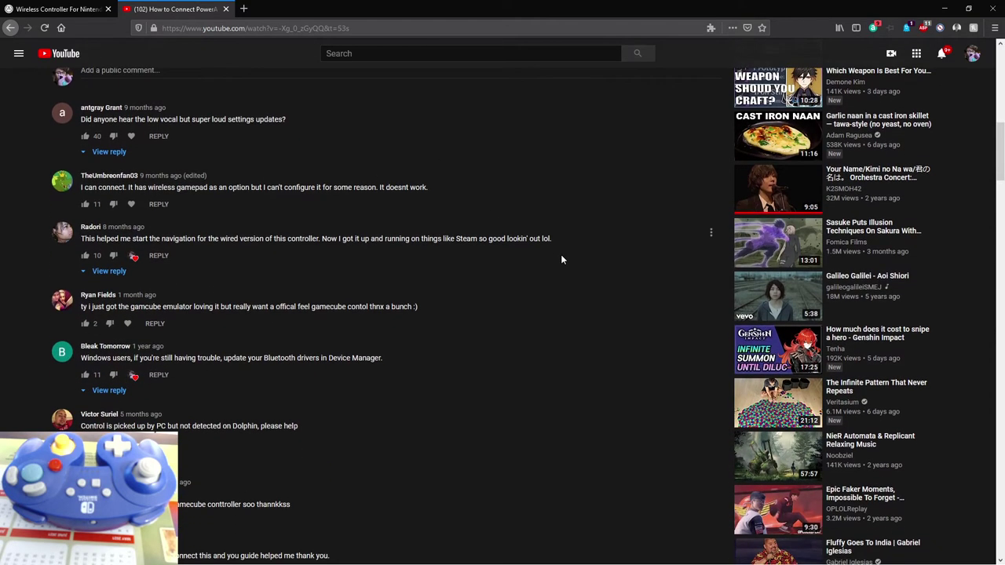
{"action": "scroll", "coordinate": [423, 254], "scroll_direction": "up", "scroll_amount": 9}
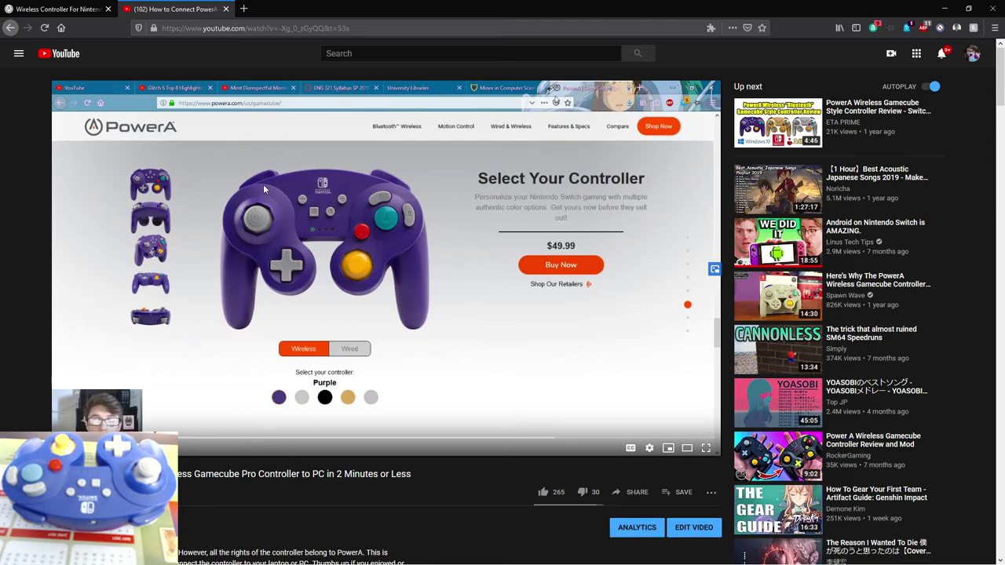
Read through the viewers' comments about connecting the controller, and bring up the PowerA GameCube-style 3 Pack product page
{"action": "scroll", "coordinate": [344, 254], "scroll_direction": "down", "scroll_amount": 9}
{"action": "scroll", "coordinate": [363, 264], "scroll_direction": "down", "scroll_amount": 4}
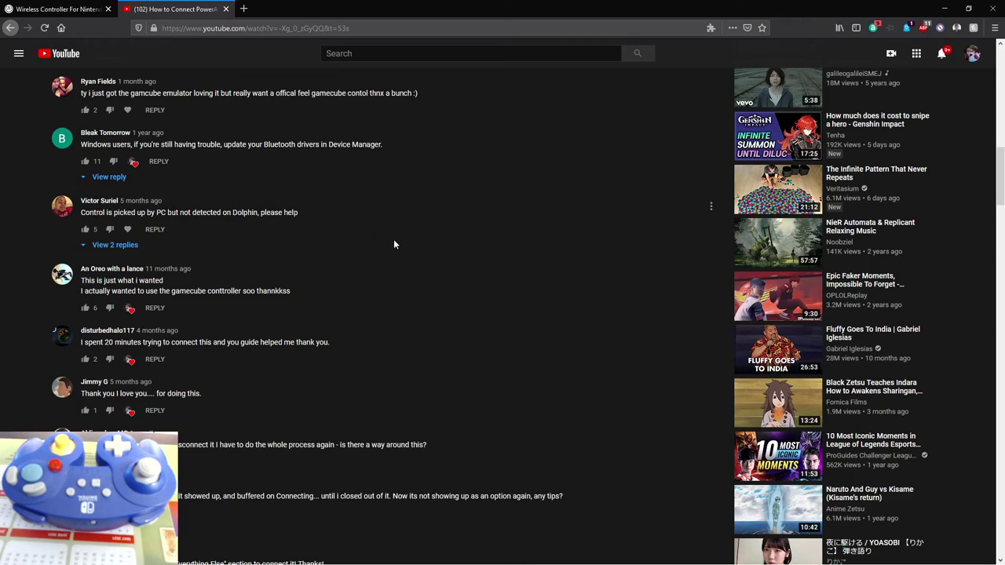
{"action": "scroll", "coordinate": [412, 245], "scroll_direction": "down", "scroll_amount": 1}
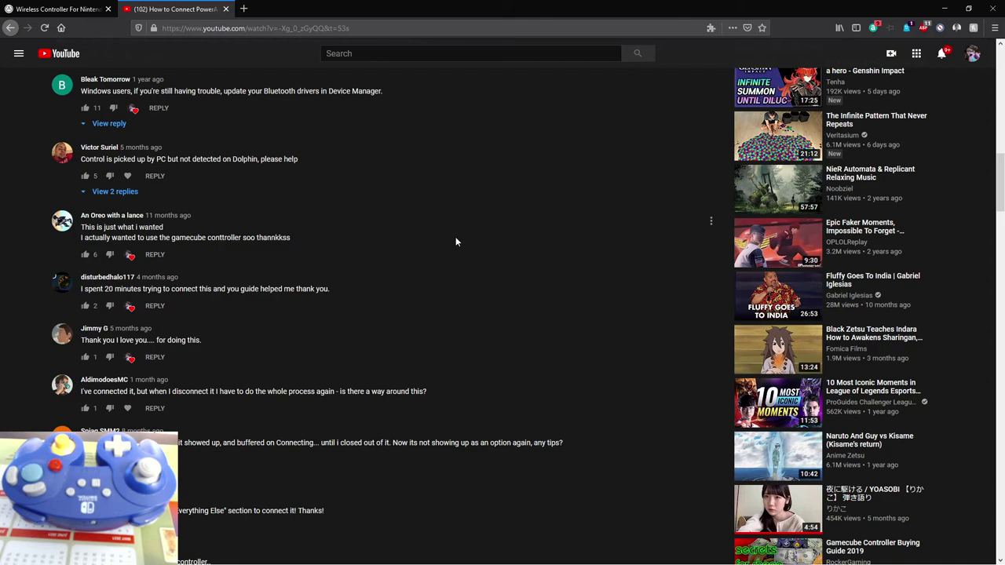
{"action": "scroll", "coordinate": [455, 237], "scroll_direction": "down", "scroll_amount": 4}
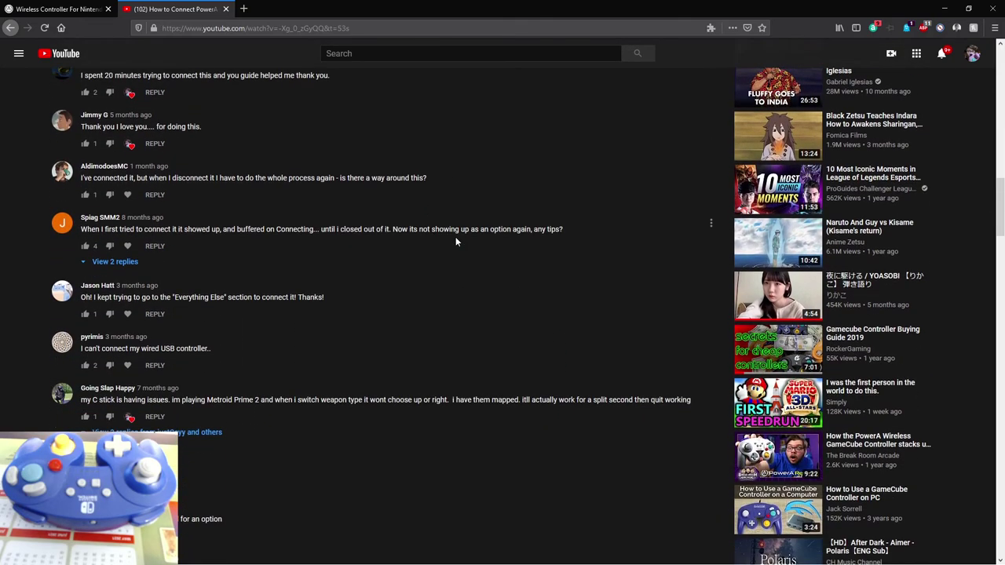
{"action": "scroll", "coordinate": [455, 242], "scroll_direction": "down", "scroll_amount": 2}
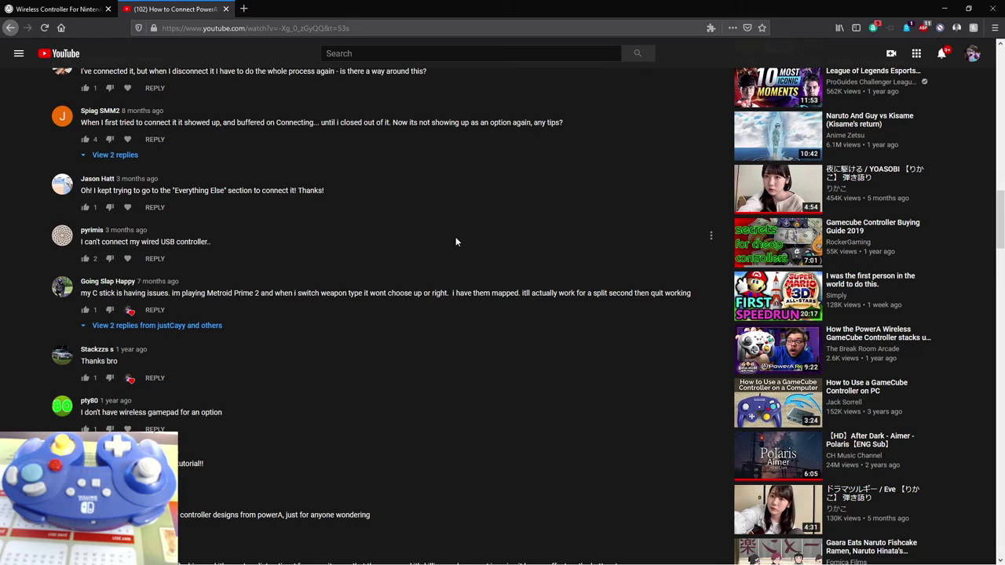
{"action": "scroll", "coordinate": [455, 241], "scroll_direction": "down", "scroll_amount": 5}
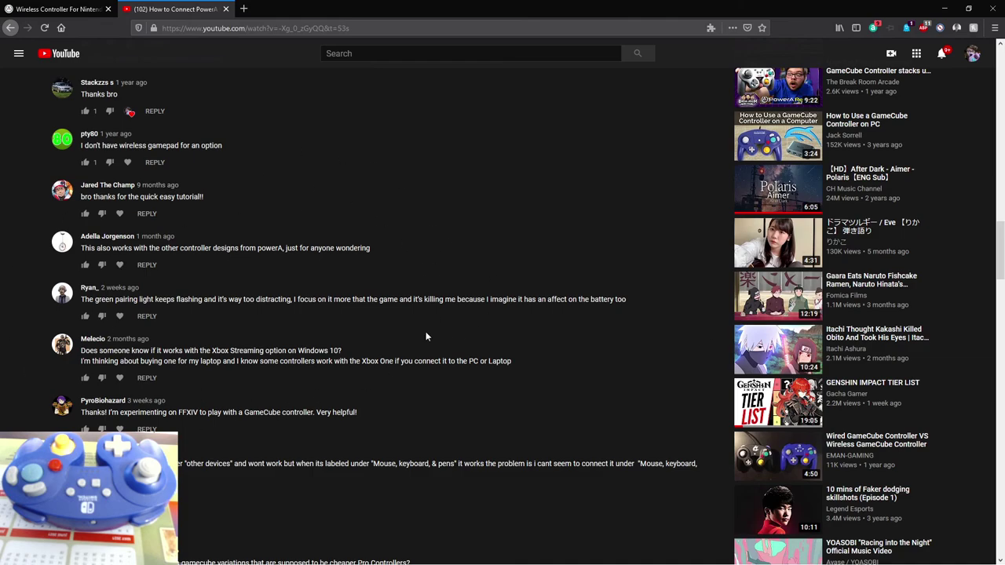
{"action": "scroll", "coordinate": [414, 330], "scroll_direction": "down", "scroll_amount": 5}
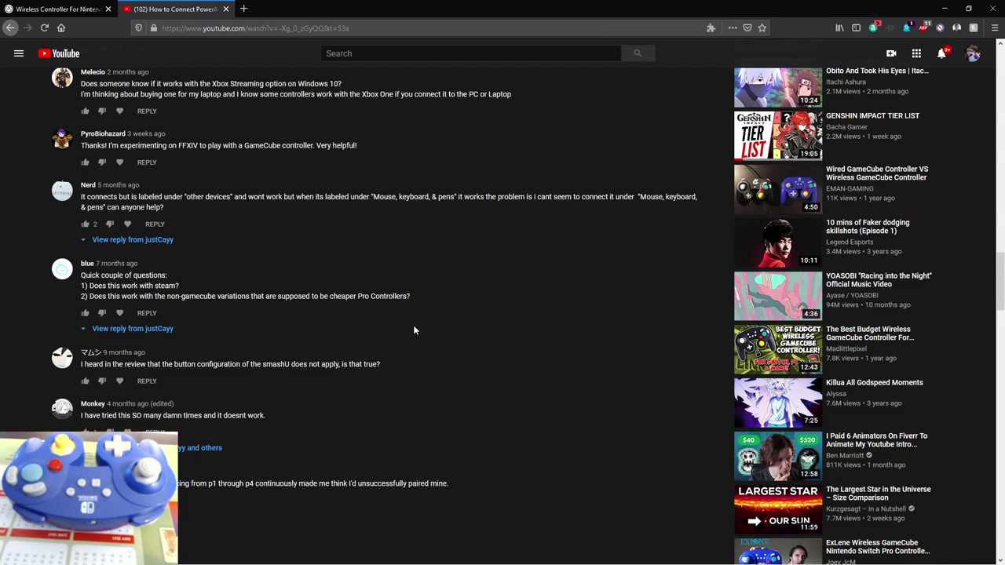
{"action": "scroll", "coordinate": [415, 329], "scroll_direction": "up", "scroll_amount": 10}
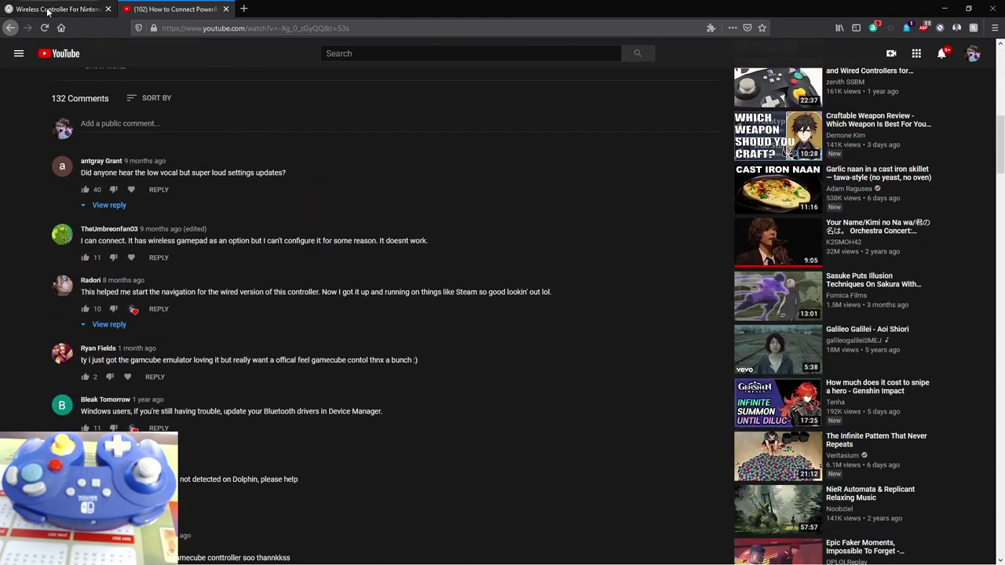
{"action": "left_click", "coordinate": [48, 9]}
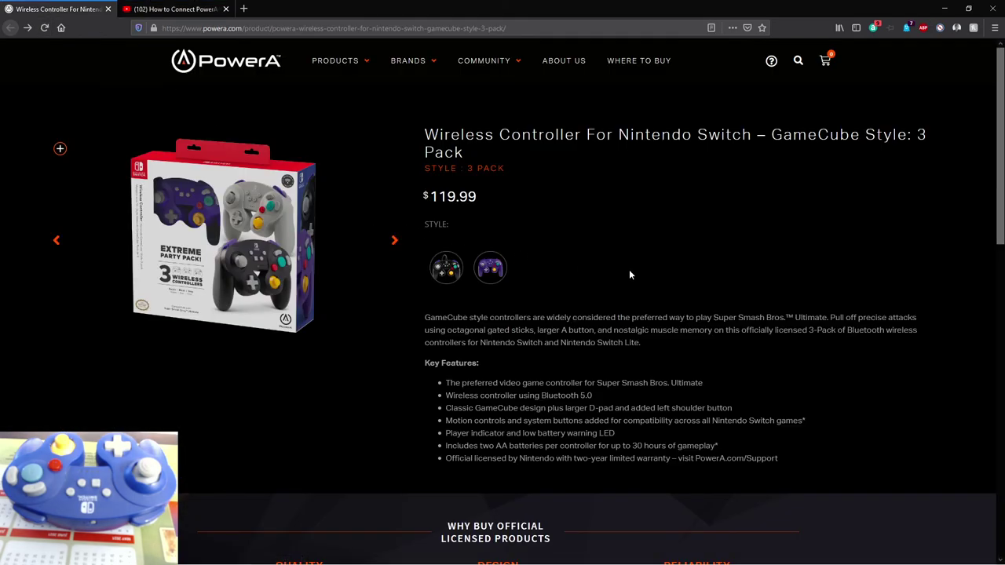